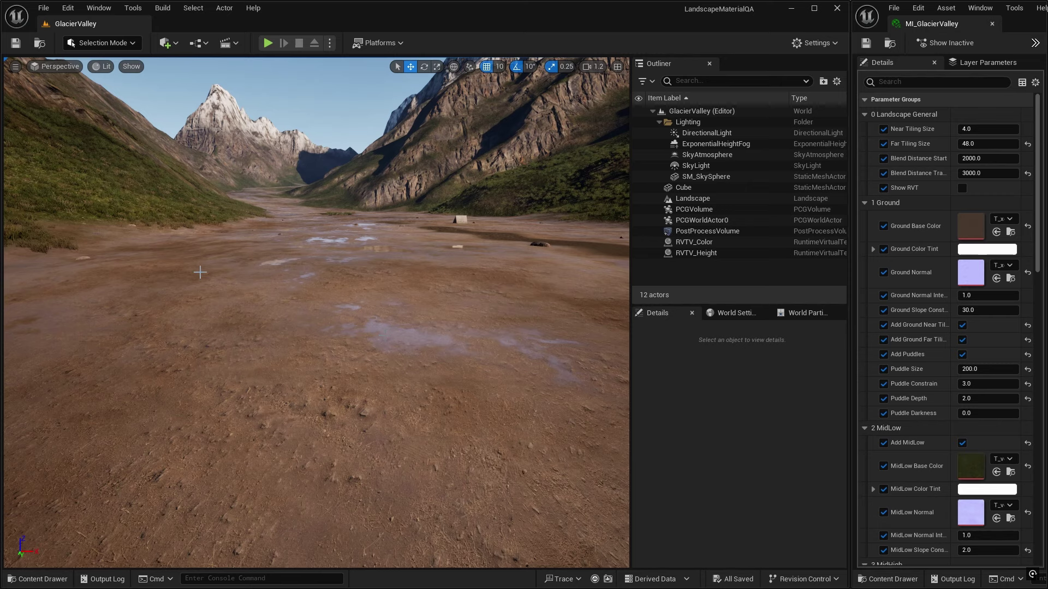
- From the Content Drawer, open Fab's My Library and view the owned Rock Cliff material page
{"action": "left_click", "coordinate": [232, 256]}
{"action": "left_click", "coordinate": [38, 579]}
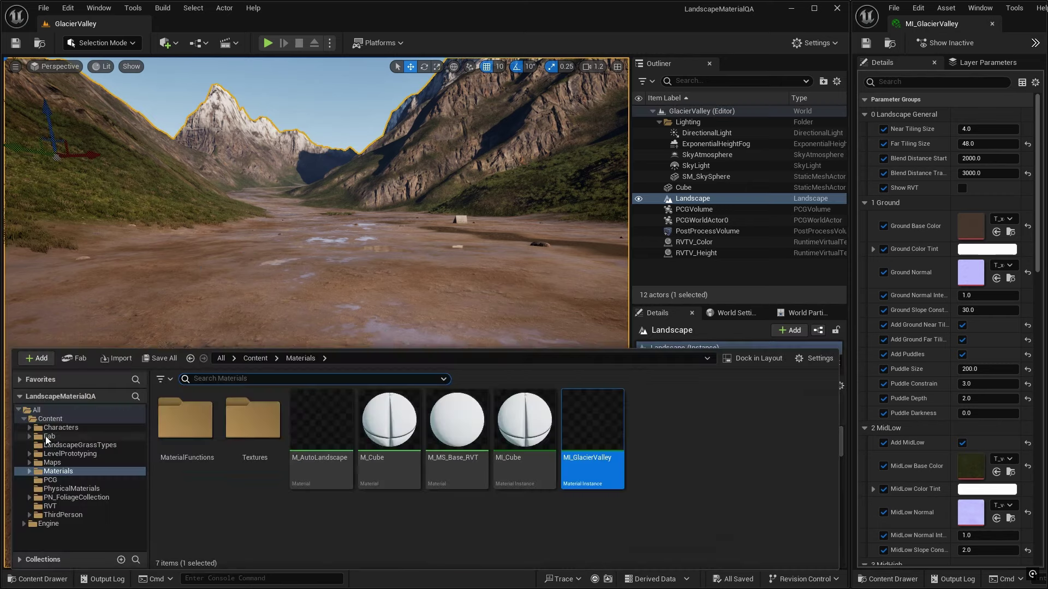
{"action": "left_click", "coordinate": [74, 359]}
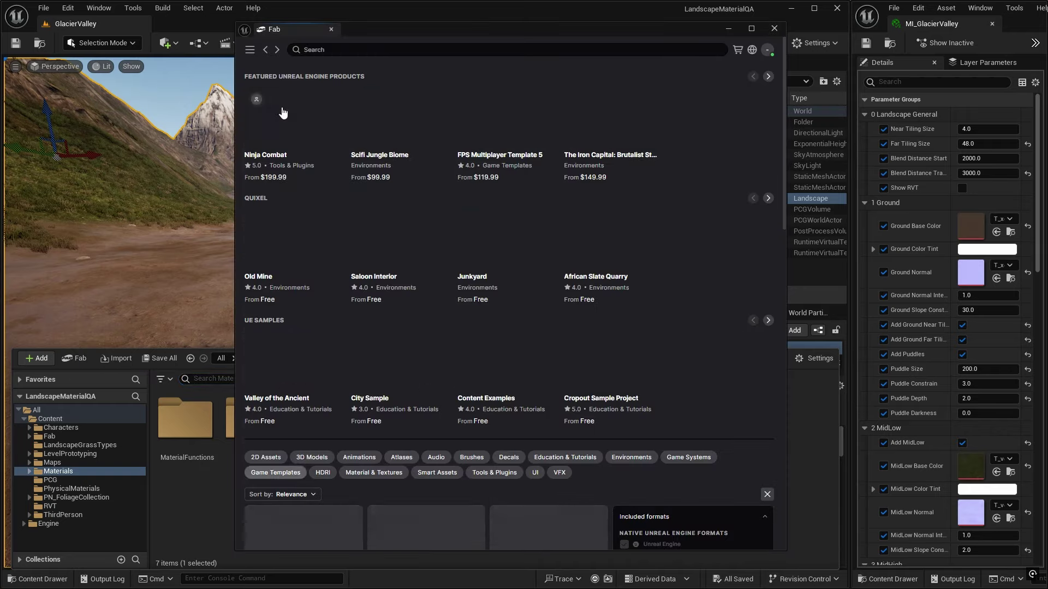
{"action": "left_click", "coordinate": [250, 50]}
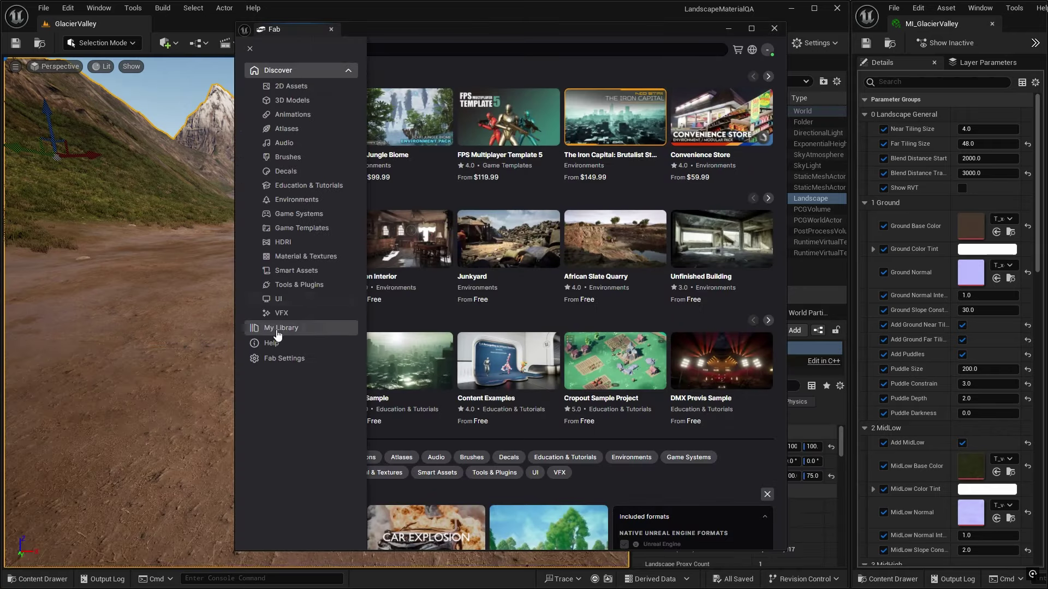
{"action": "left_click", "coordinate": [680, 280]}
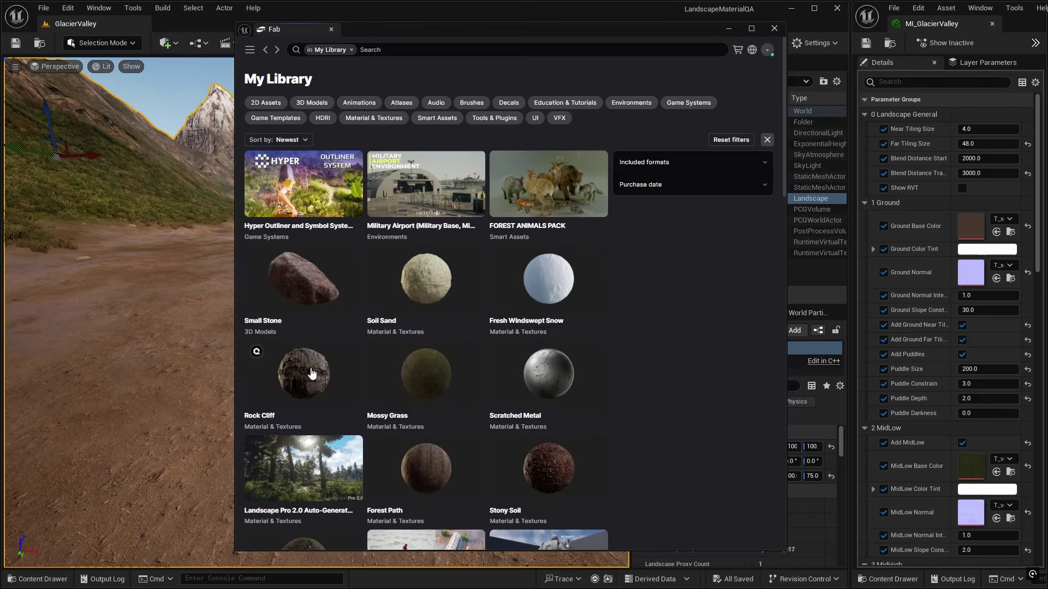
{"action": "left_click", "coordinate": [306, 375]}
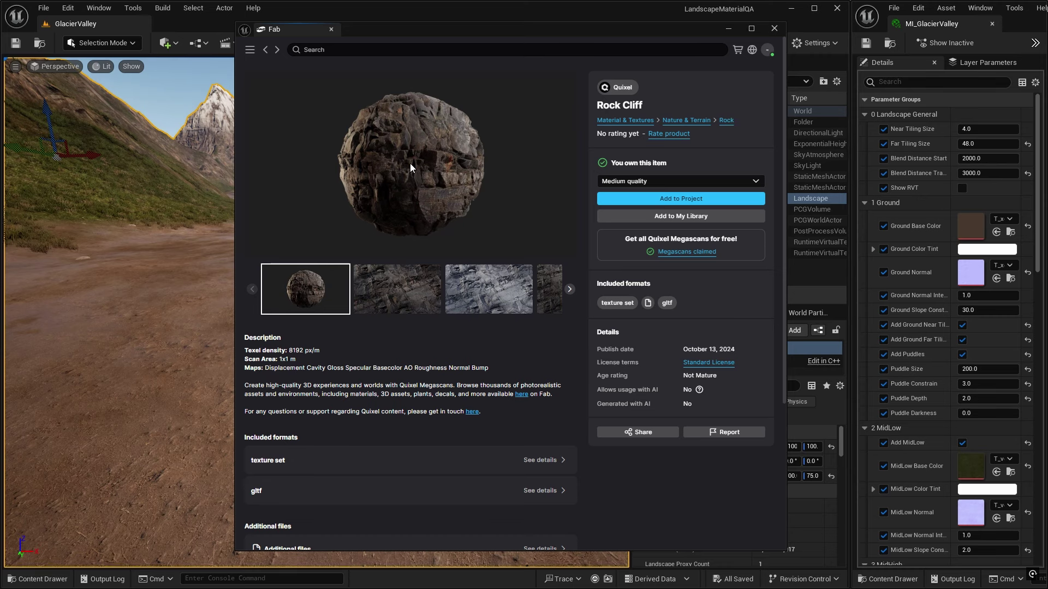
- View the Mossy Grass and Forest Path material pages in My Library, then close Fab
{"action": "left_click", "coordinate": [265, 49]}
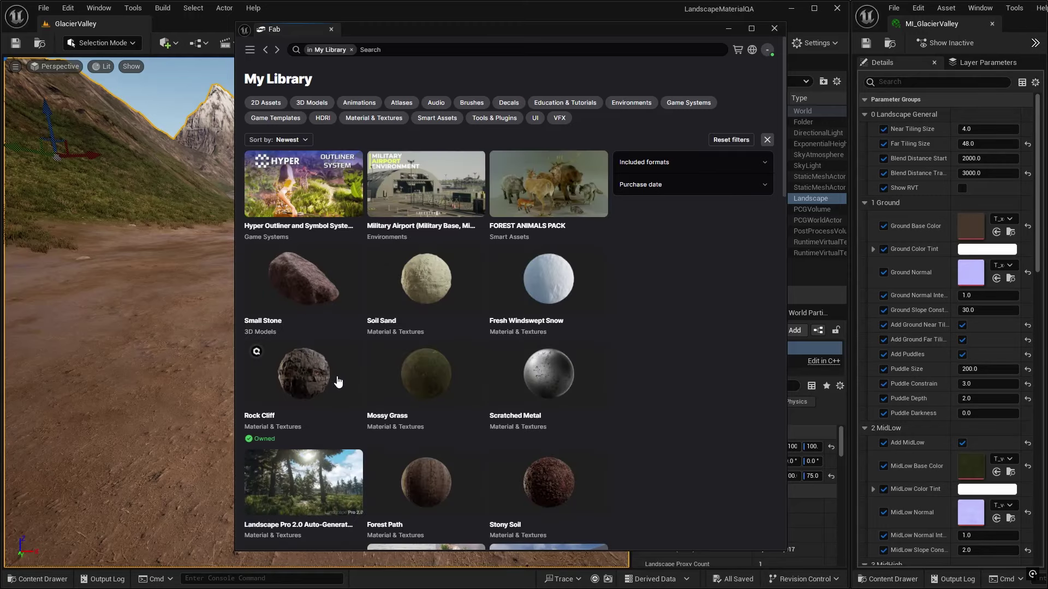
{"action": "left_click", "coordinate": [431, 377]}
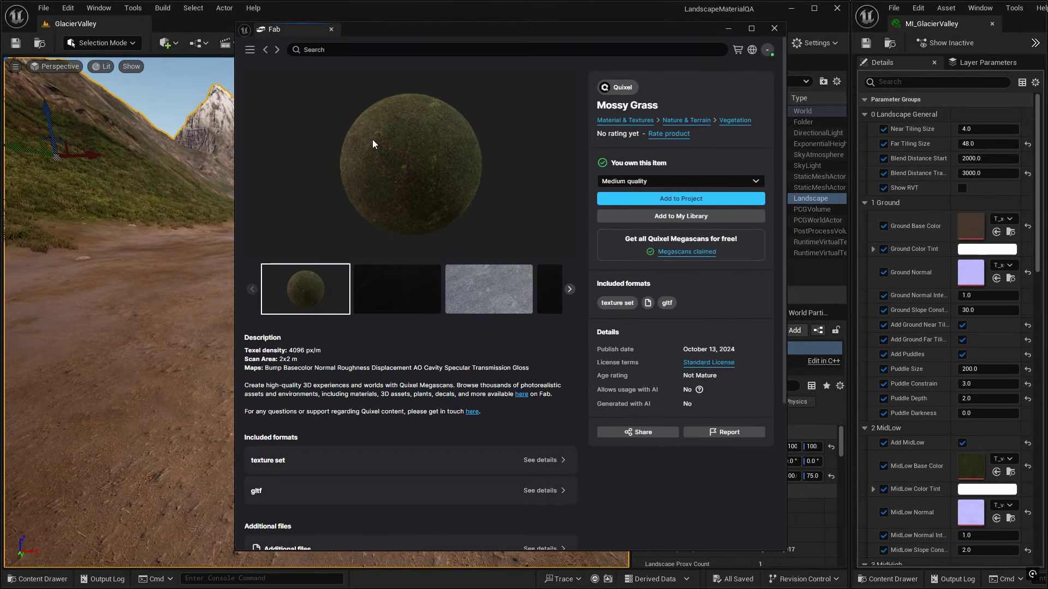
{"action": "left_click", "coordinate": [266, 50]}
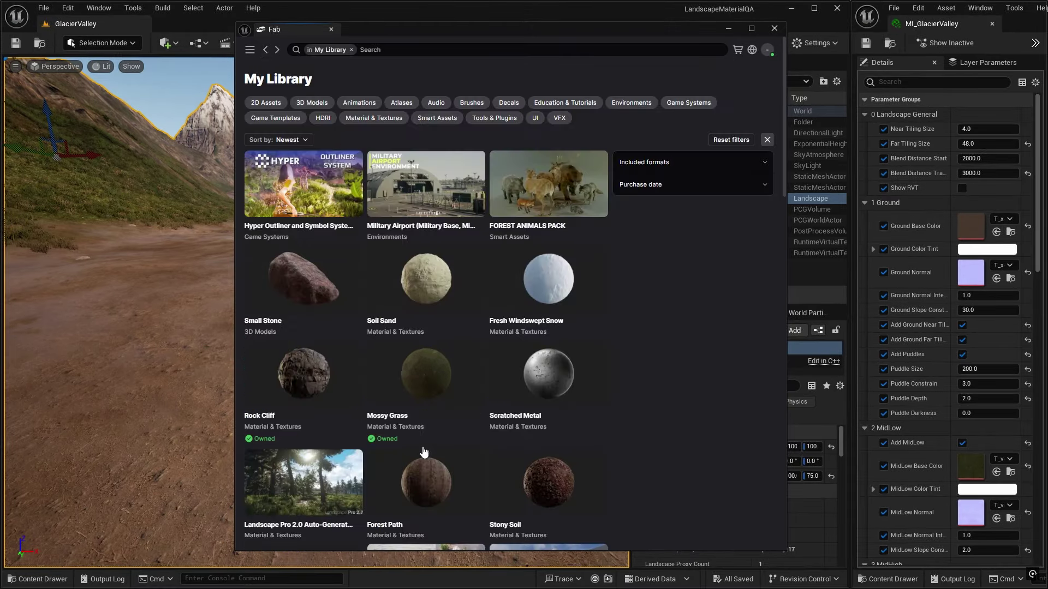
{"action": "left_click", "coordinate": [429, 489]}
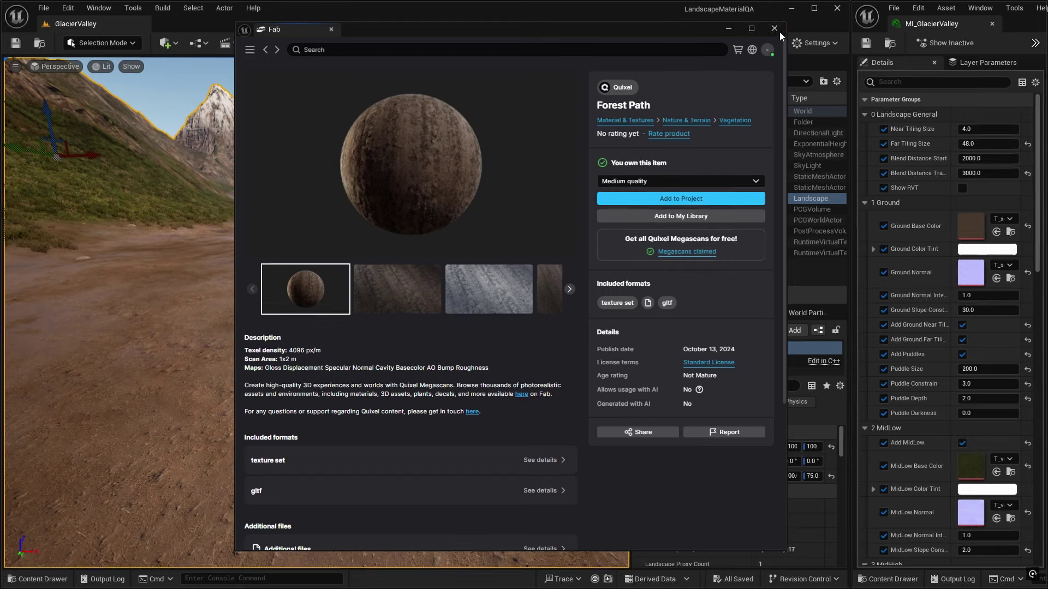
{"action": "left_click", "coordinate": [780, 32]}
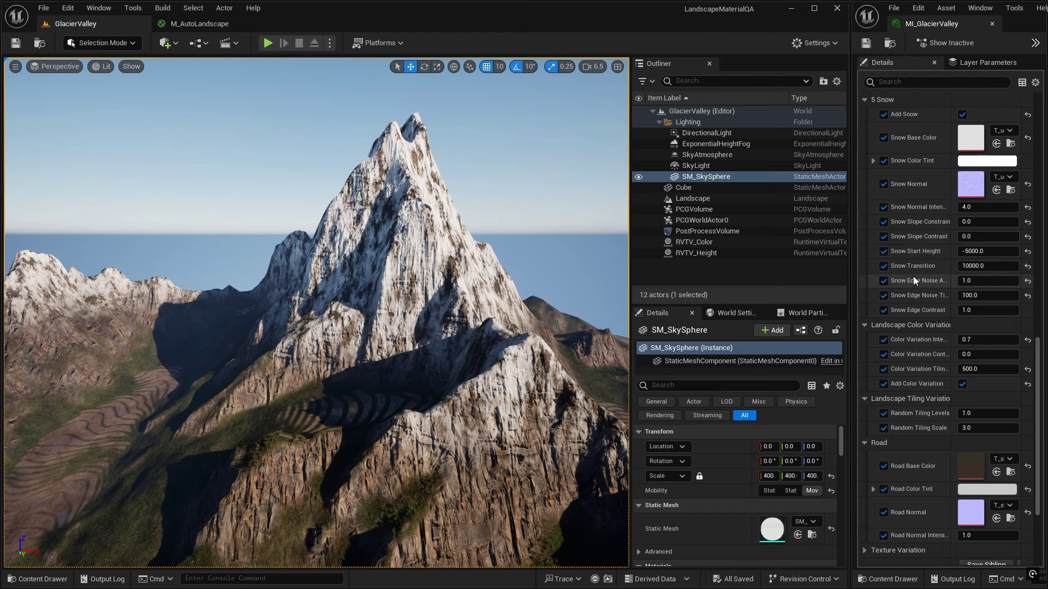
- On MI_GlacierValley, enter Snow Edge Noise A 0, Color Variation Intensity 1 and Color Variation Contrast 1
{"action": "left_click", "coordinate": [976, 281]}
{"action": "type", "text": "0"}
{"action": "key", "text": "Return"}
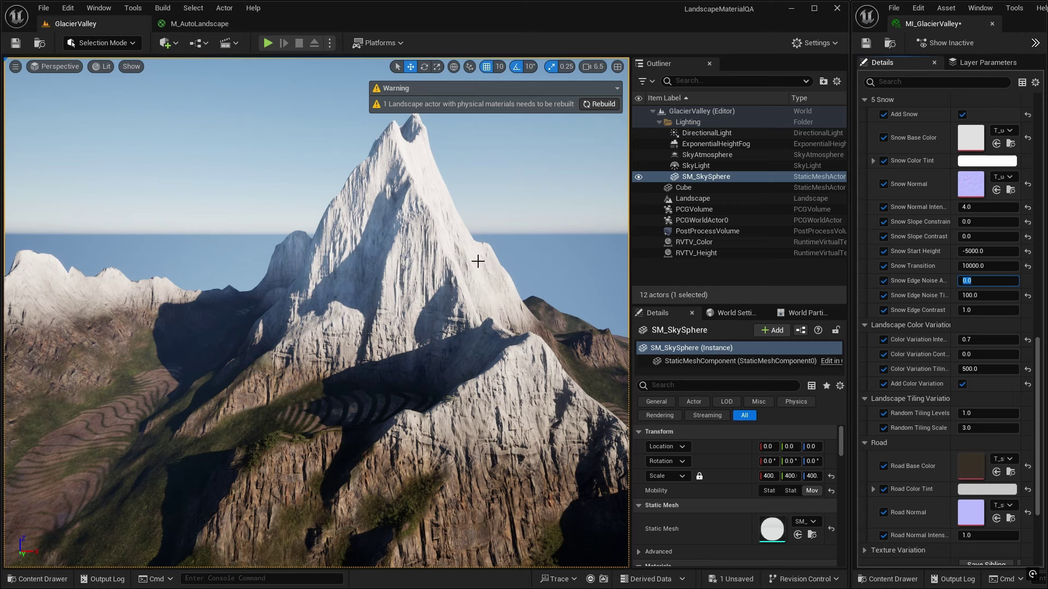
{"action": "left_click", "coordinate": [961, 339]}
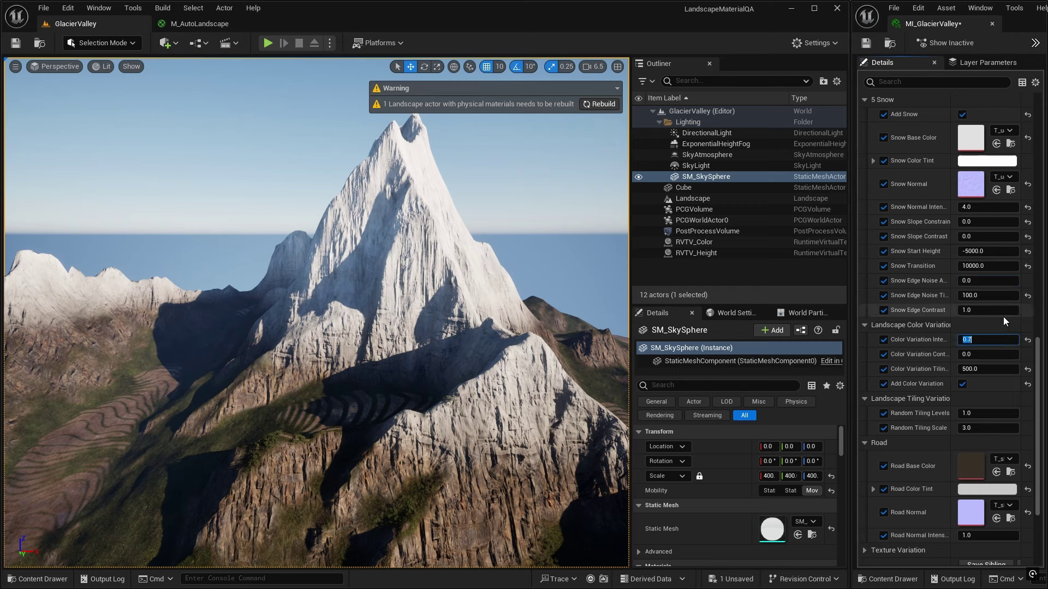
{"action": "type", "text": "1"}
{"action": "key", "text": "Return"}
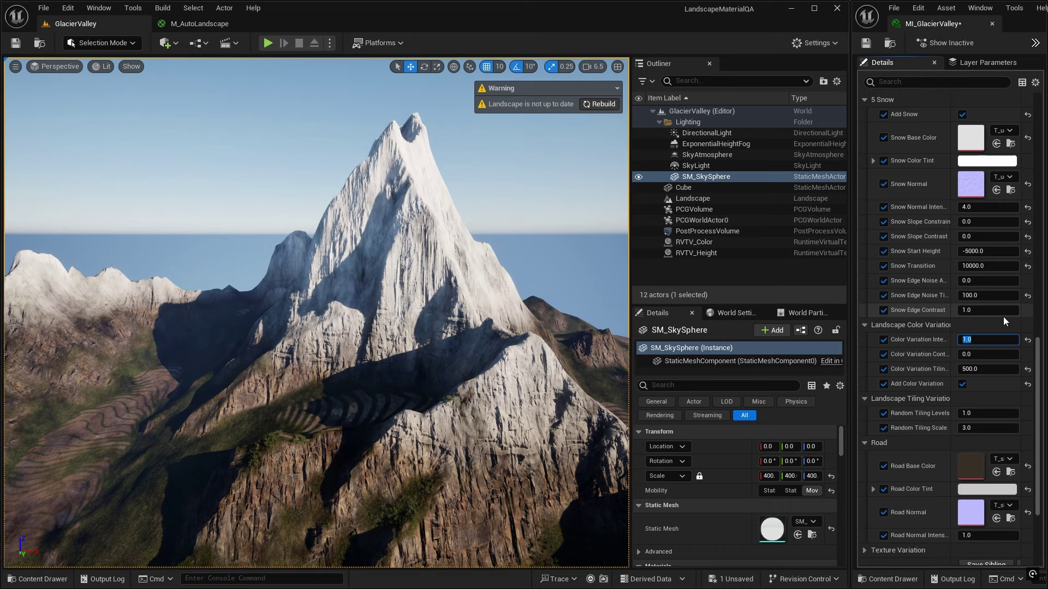
{"action": "left_click", "coordinate": [986, 353]}
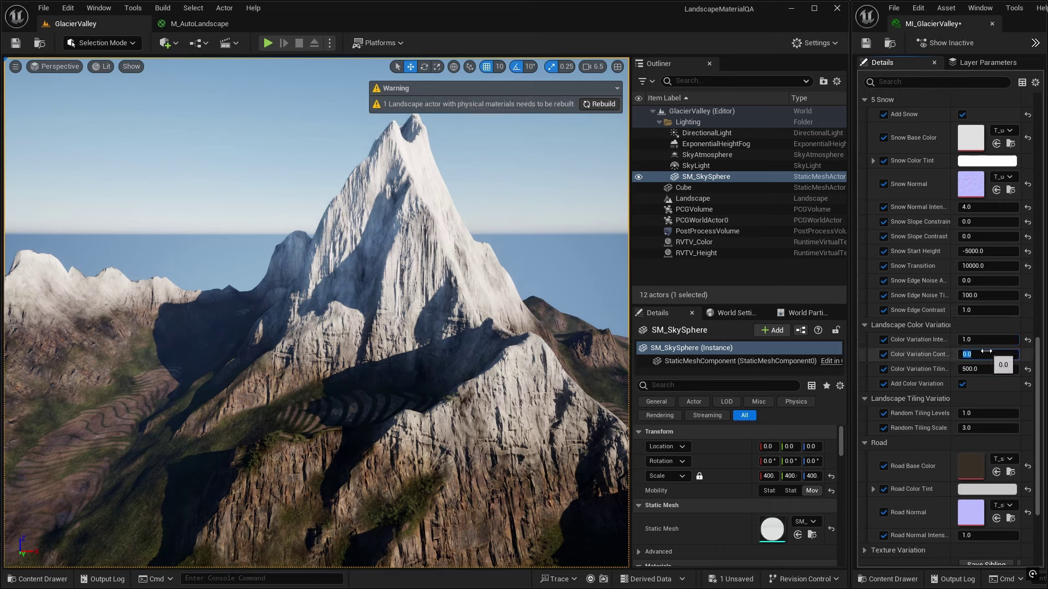
{"action": "type", "text": "1"}
{"action": "key", "text": "Return"}
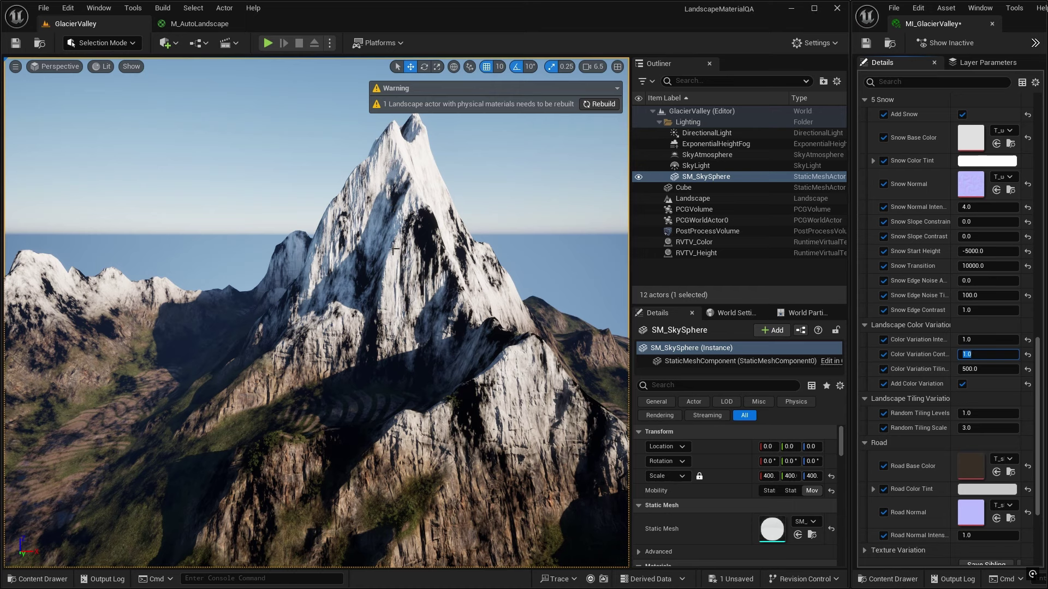
{"action": "left_click", "coordinate": [208, 24]}
- Break the Add Snow→MF_ColorVariation, Add Color Variation→Landscape Layer Blend and bypass links
{"action": "right_click_drag", "start_coordinate": [496, 205], "coordinate": [493, 164]}
{"action": "scroll", "coordinate": [503, 260], "scroll_direction": "up", "scroll_amount": 1}
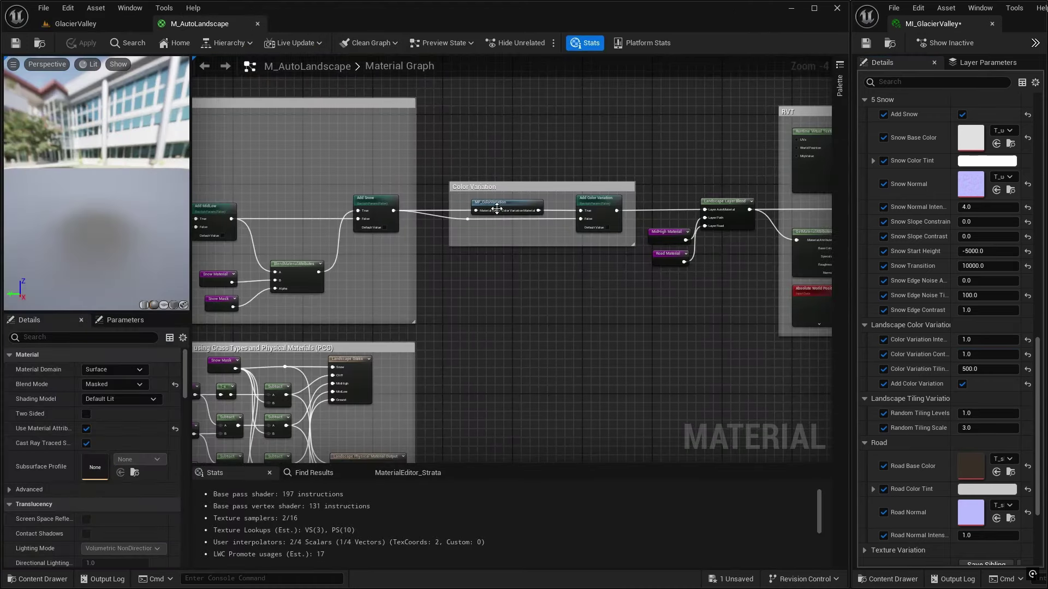
{"action": "right_click_drag", "start_coordinate": [503, 259], "coordinate": [474, 281]}
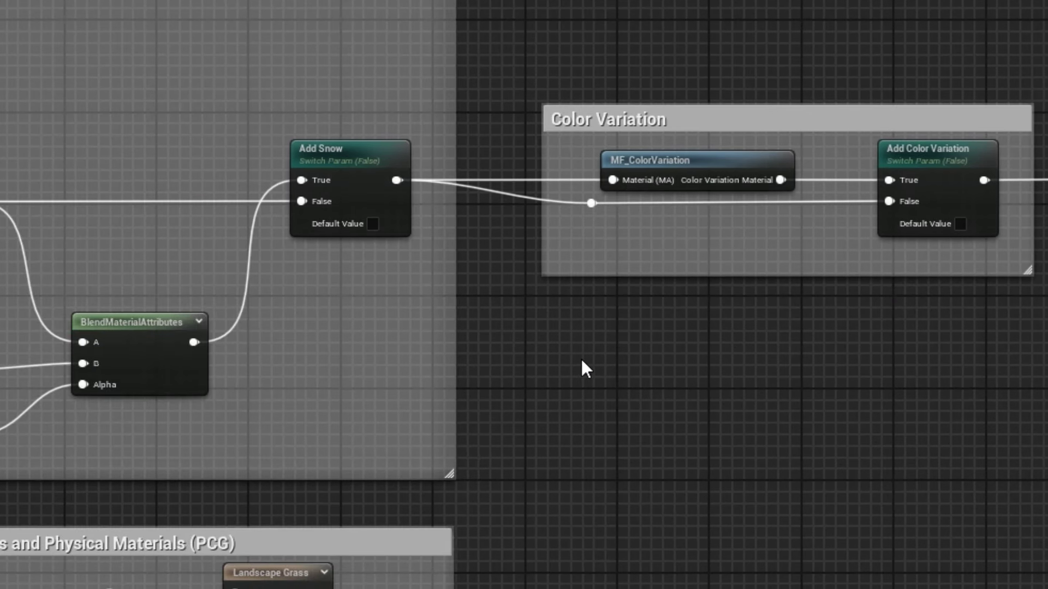
{"action": "right_click_drag", "start_coordinate": [574, 334], "coordinate": [880, 309]}
{"action": "scroll", "coordinate": [977, 361], "scroll_direction": "down", "scroll_amount": 2}
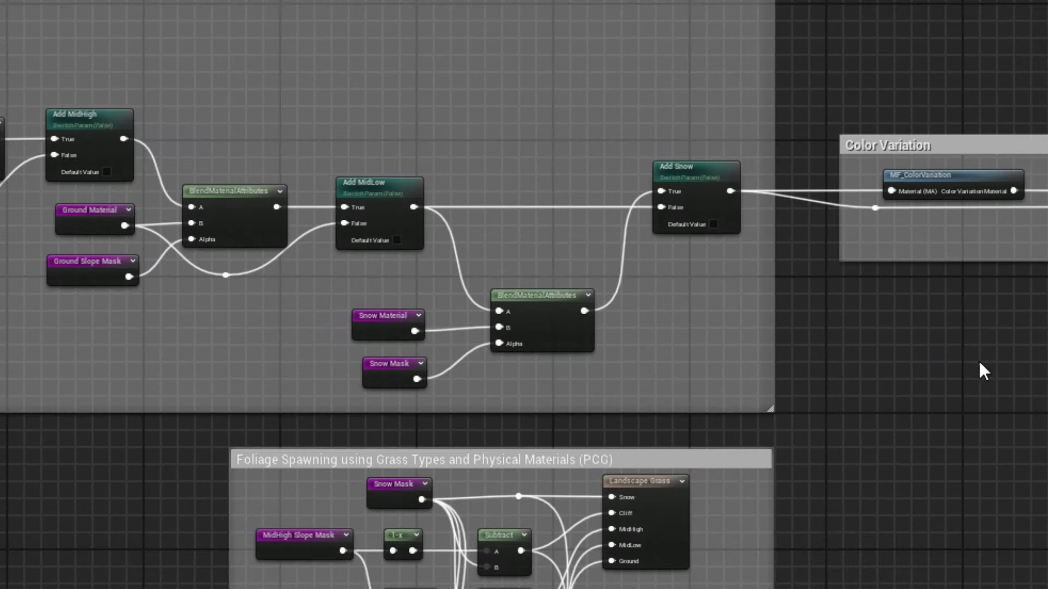
{"action": "right_click_drag", "start_coordinate": [982, 368], "coordinate": [762, 377]}
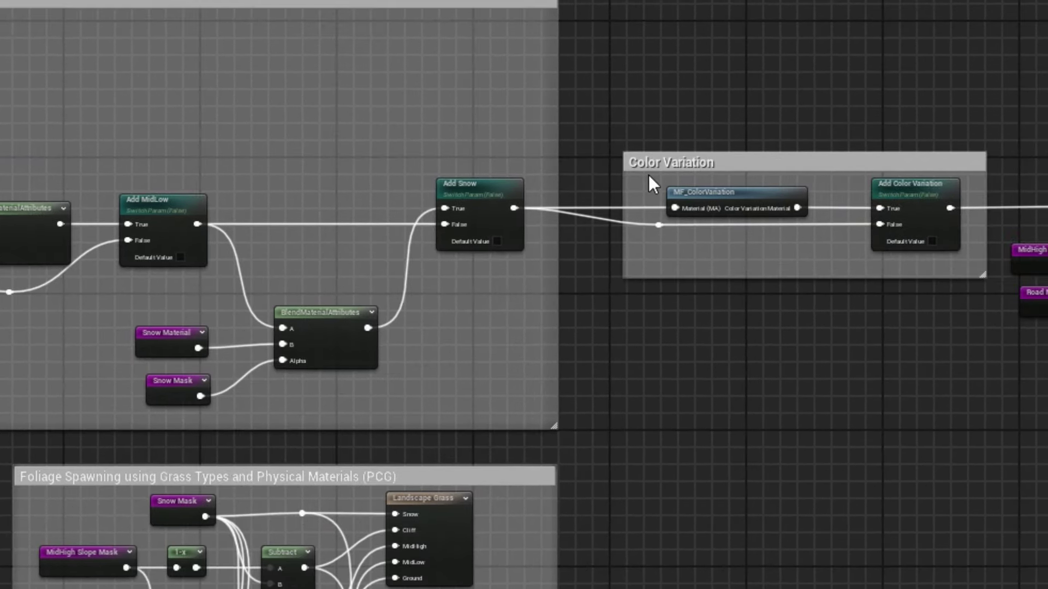
{"action": "right_click_drag", "start_coordinate": [775, 339], "coordinate": [616, 387]}
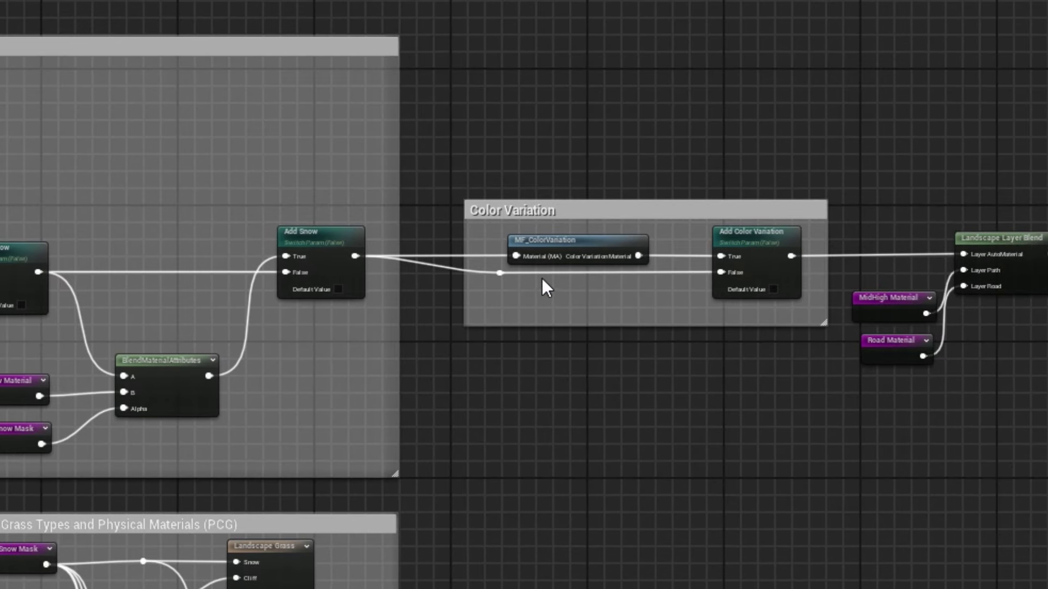
{"action": "left_click", "coordinate": [512, 257], "text": "alt"}
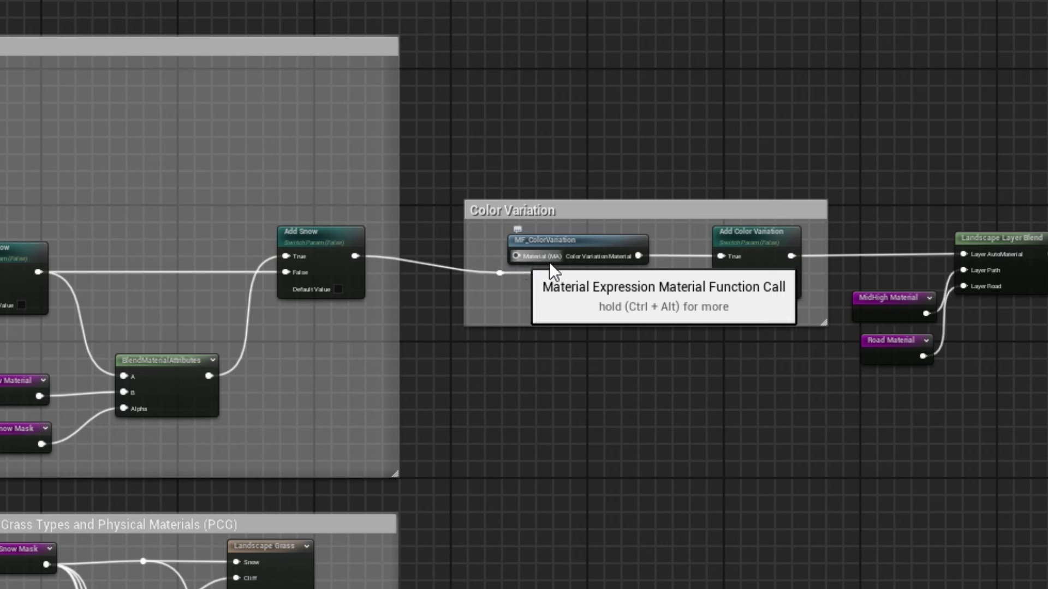
{"action": "left_click", "coordinate": [963, 254], "text": "alt"}
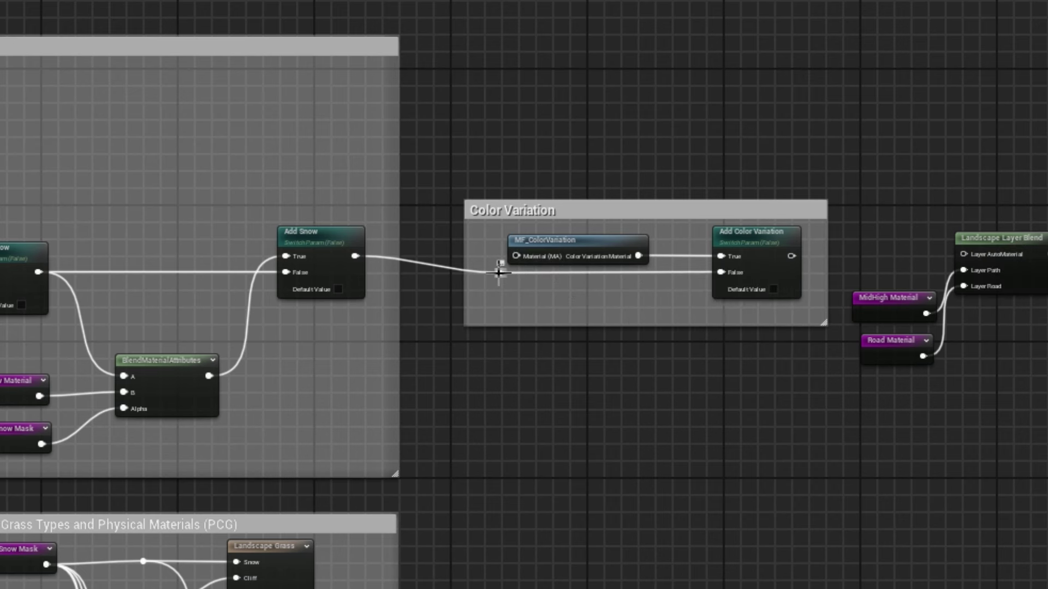
{"action": "left_click", "coordinate": [500, 272], "text": "alt"}
- Move the Color Variation group aside and shift Add MidLow's outgoing links onto Add Color Variation's output
{"action": "right_click_drag", "start_coordinate": [506, 342], "coordinate": [600, 328]}
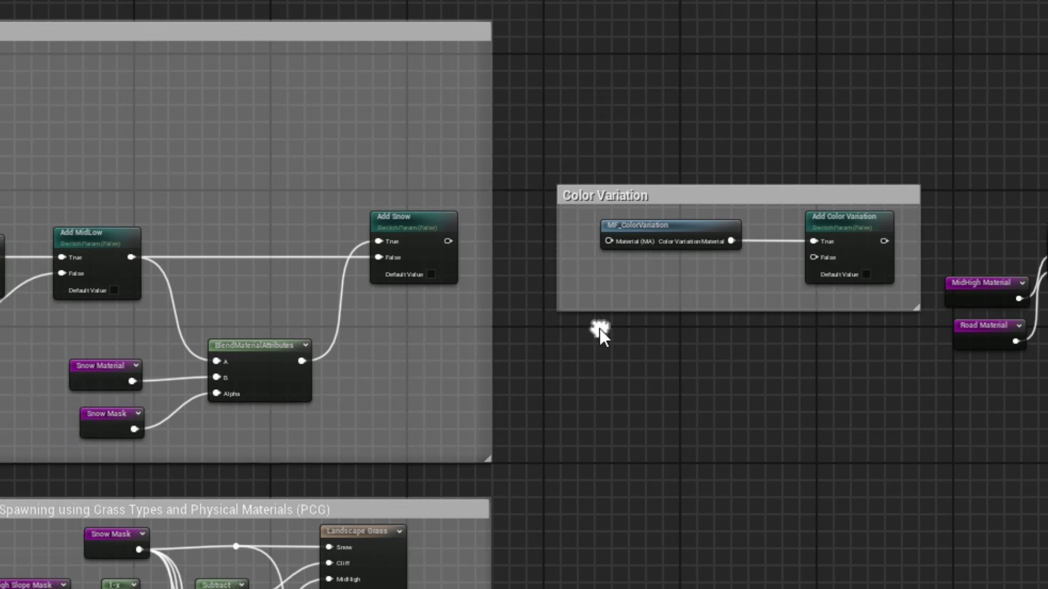
{"action": "right_click_drag", "start_coordinate": [634, 124], "coordinate": [606, 198]}
{"action": "left_click_drag", "start_coordinate": [484, 224], "coordinate": [917, 431]}
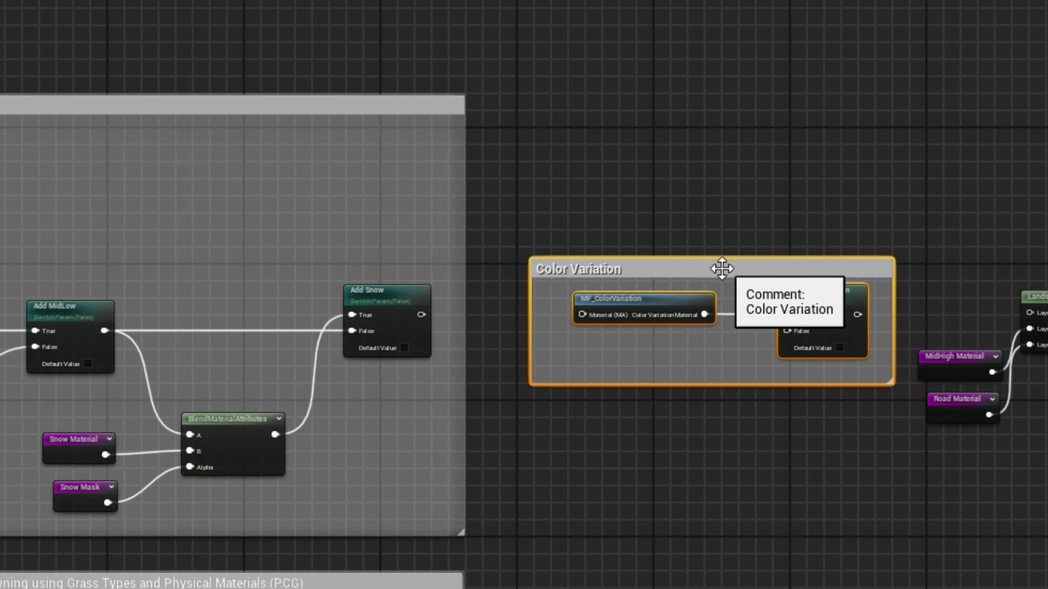
{"action": "left_click_drag", "start_coordinate": [693, 262], "coordinate": [266, 0]}
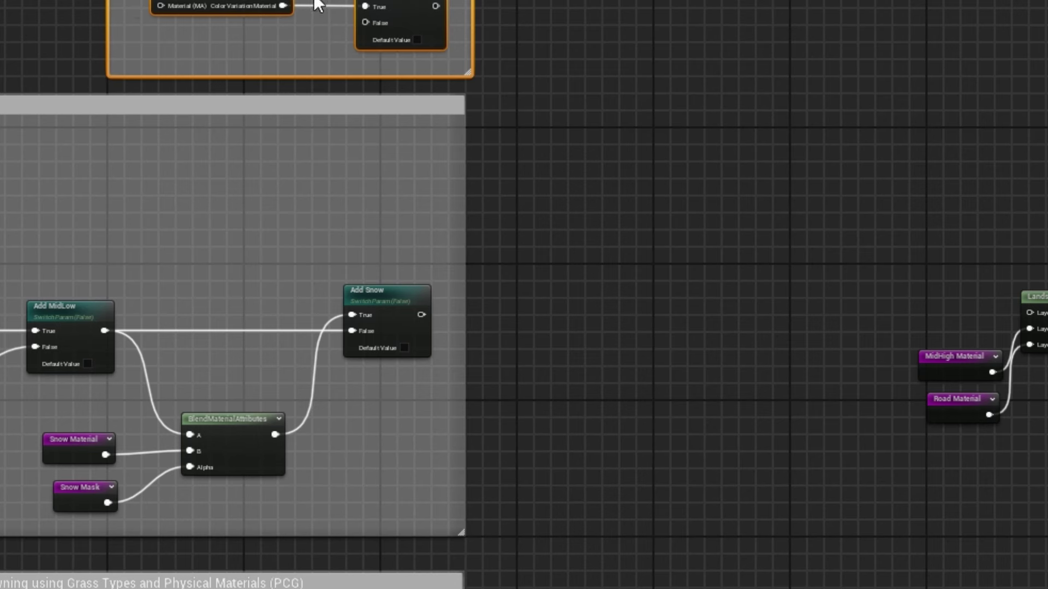
{"action": "right_click_drag", "start_coordinate": [635, 216], "coordinate": [810, 233]}
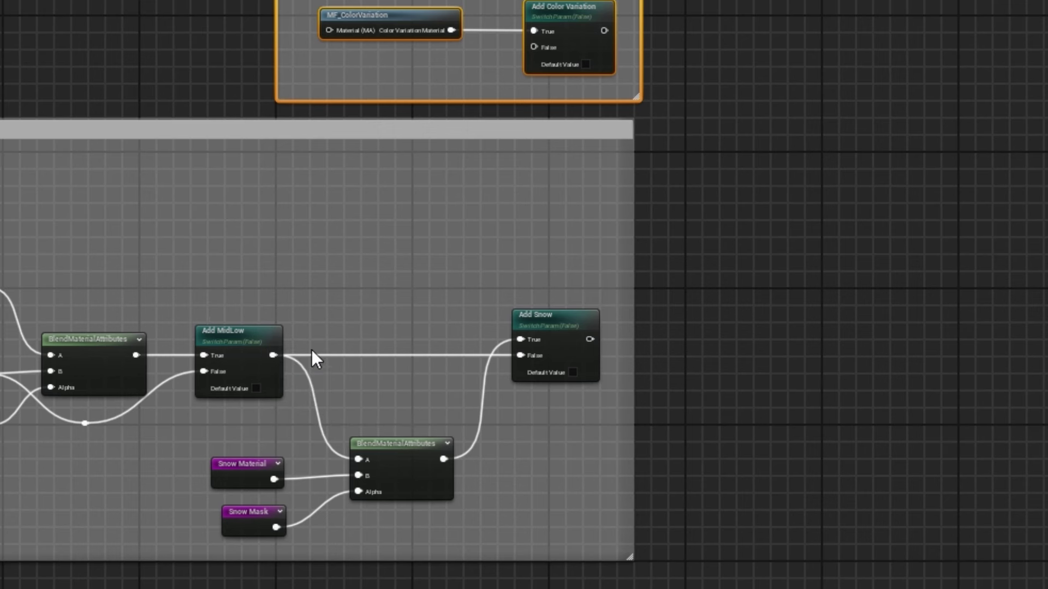
{"action": "left_click_drag", "start_coordinate": [273, 355], "coordinate": [608, 34], "text": "ctrl"}
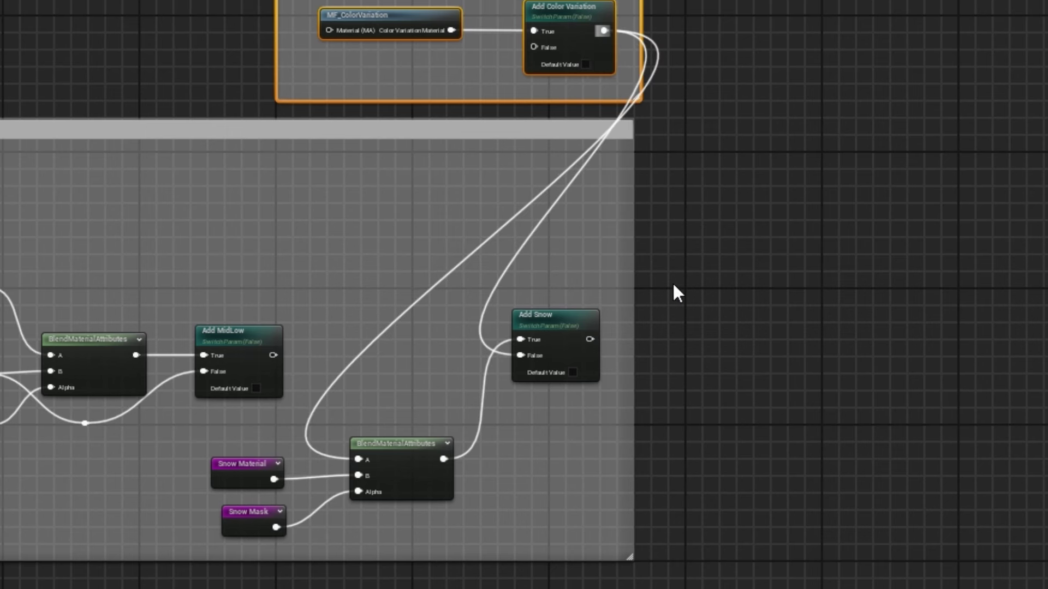
{"action": "left_click_drag", "start_coordinate": [632, 313], "coordinate": [991, 315]}
- Shift the snow nodes right, slot the Color Variation group in, and wire Add MidLow into MF_ColorVariation
{"action": "left_click_drag", "start_coordinate": [249, 413], "coordinate": [603, 489]}
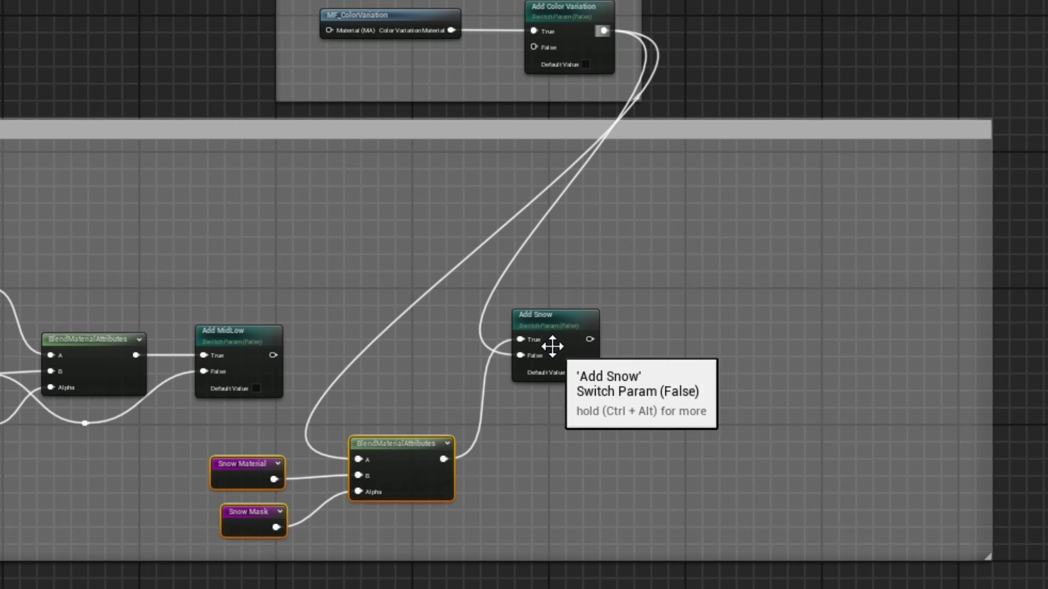
{"action": "left_click", "coordinate": [545, 328], "text": "shift"}
{"action": "left_click_drag", "start_coordinate": [546, 327], "coordinate": [884, 330]}
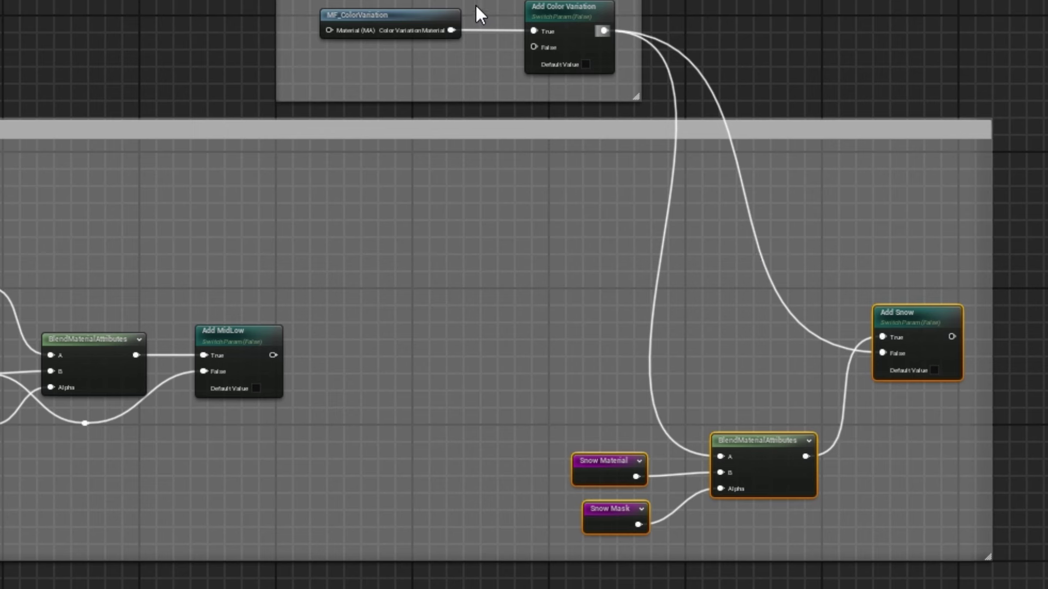
{"action": "left_click_drag", "start_coordinate": [485, 2], "coordinate": [537, 312]}
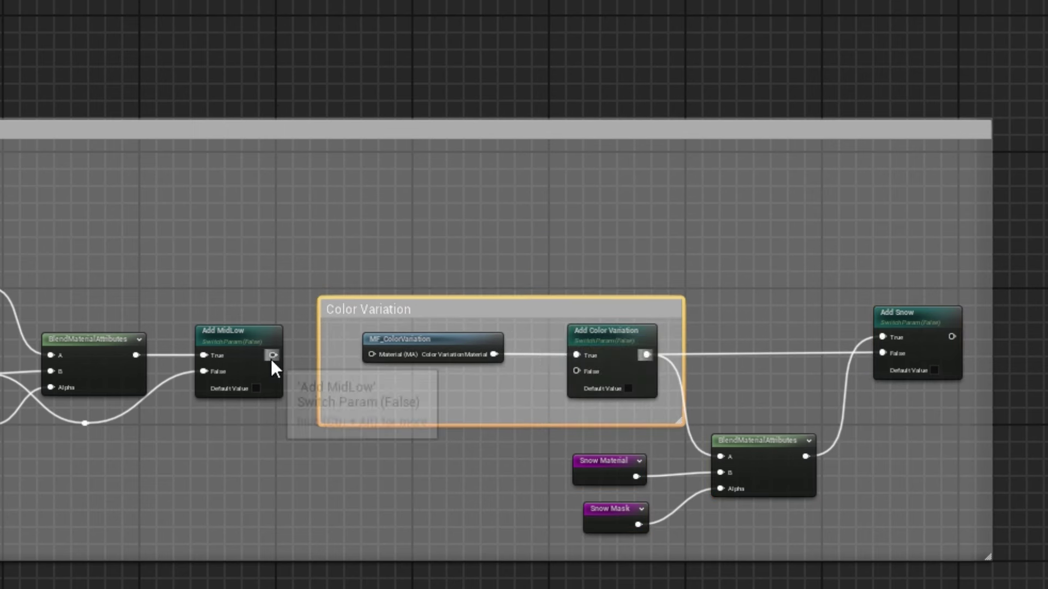
{"action": "left_click_drag", "start_coordinate": [273, 355], "coordinate": [375, 354]}
- Wire Add Snow's output into Landscape Layer Blend's Layer AutoMaterial input and apply the material
{"action": "right_click_drag", "start_coordinate": [524, 77], "coordinate": [436, 3]}
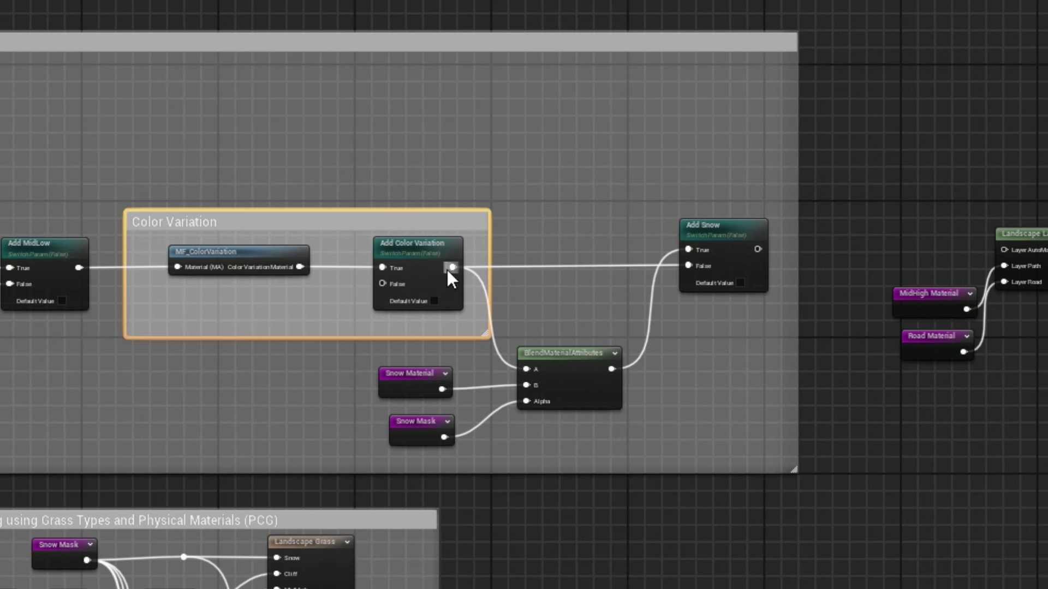
{"action": "right_click_drag", "start_coordinate": [744, 362], "coordinate": [400, 396]}
{"action": "left_click_drag", "start_coordinate": [413, 290], "coordinate": [665, 292]}
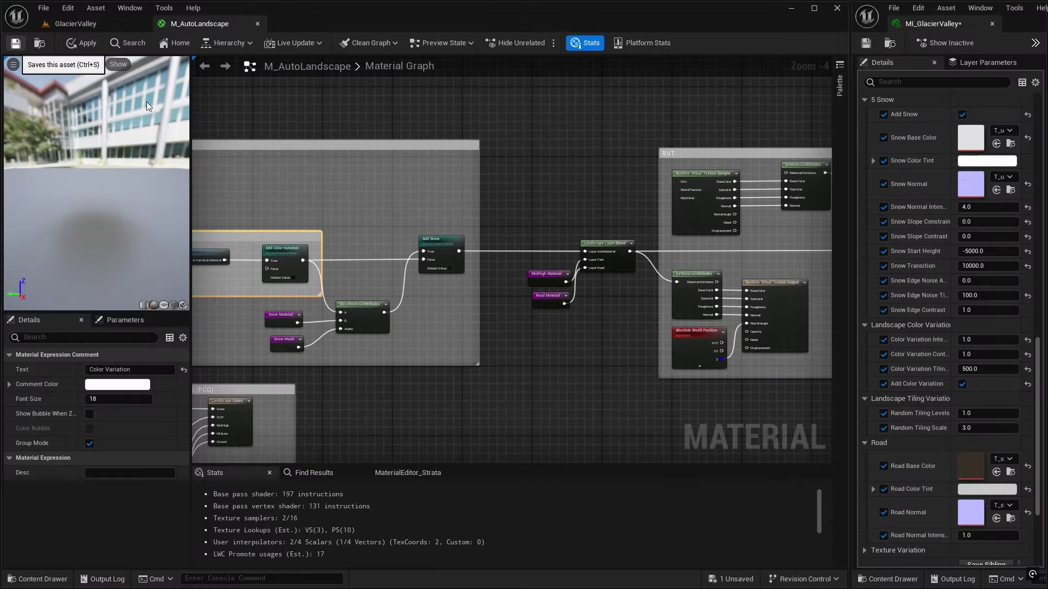
{"action": "key", "text": "ctrl+s"}
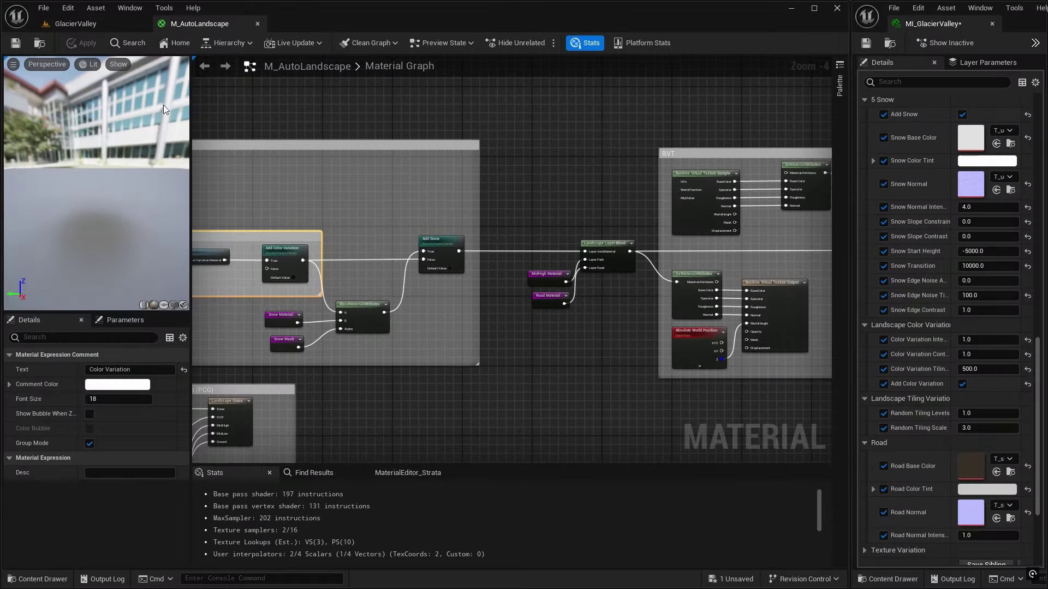
- Link Add MidLow's output to Add Color Variation's False pin, with a reroute node moved left
{"action": "left_click", "coordinate": [99, 24]}
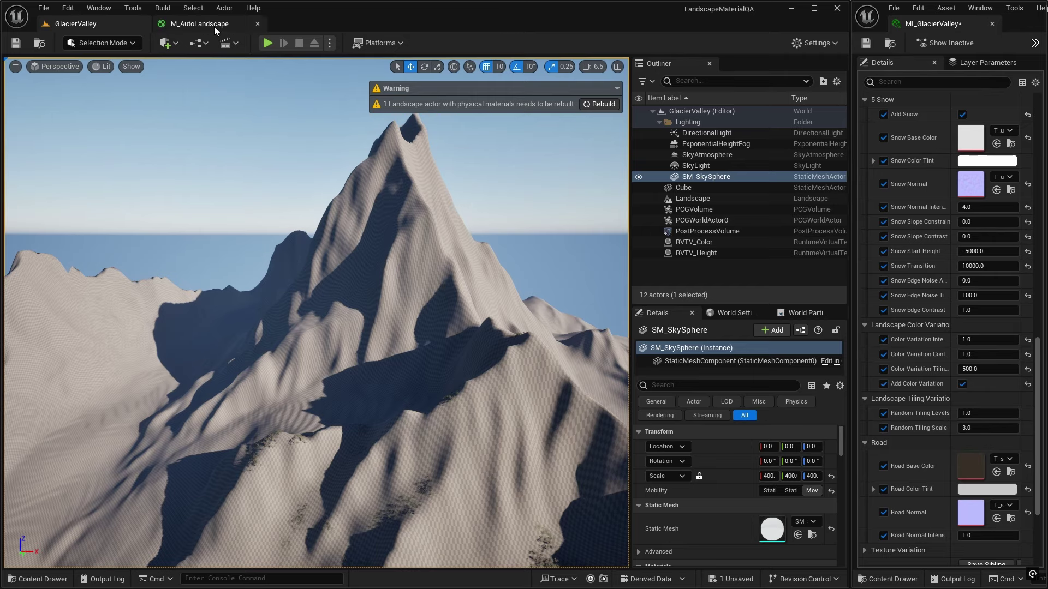
{"action": "left_click", "coordinate": [197, 24]}
{"action": "right_click_drag", "start_coordinate": [578, 339], "coordinate": [614, 278]}
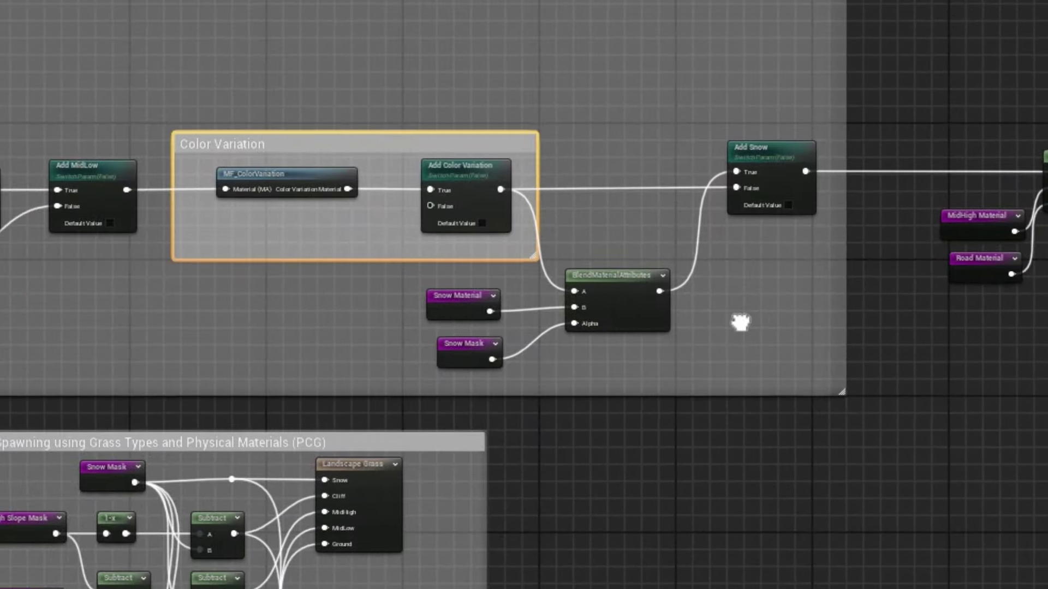
{"action": "right_click_drag", "start_coordinate": [741, 322], "coordinate": [425, 183]}
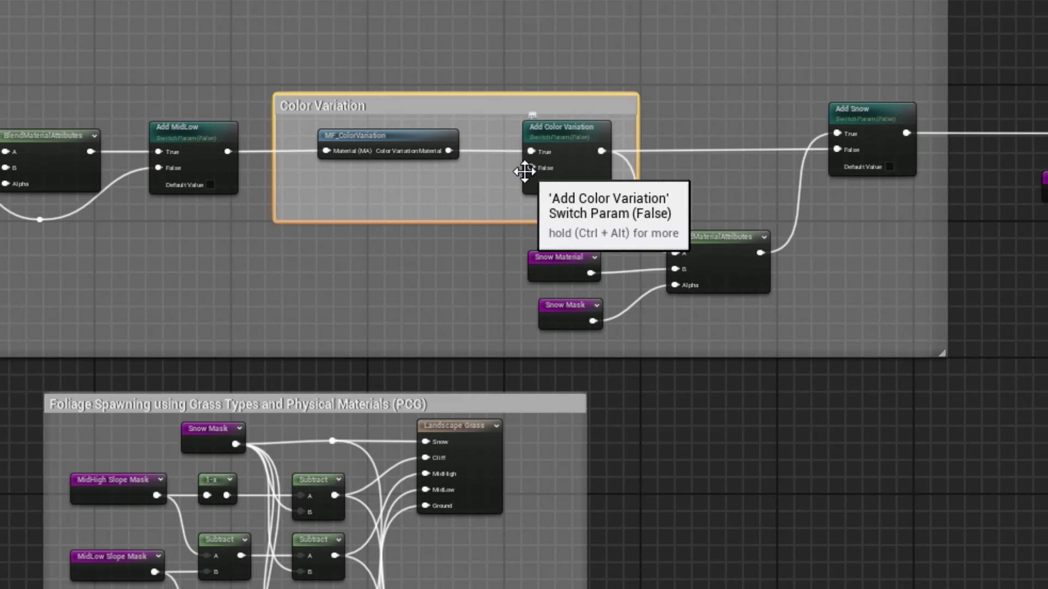
{"action": "scroll", "coordinate": [524, 171], "scroll_direction": "up", "scroll_amount": 2}
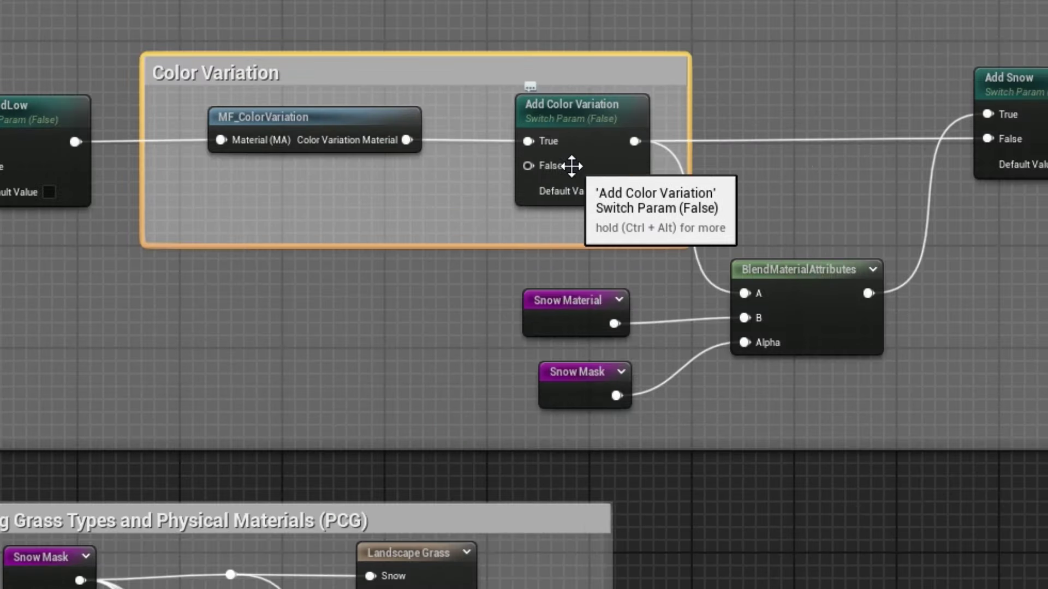
{"action": "scroll", "coordinate": [572, 166], "scroll_direction": "down", "scroll_amount": 1}
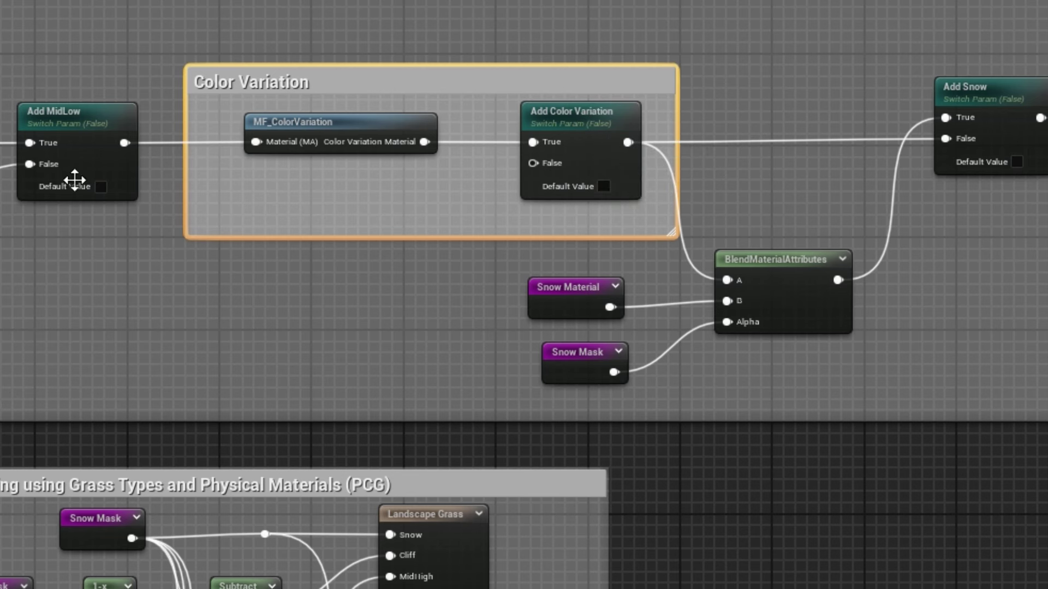
{"action": "left_click_drag", "start_coordinate": [124, 143], "coordinate": [536, 166]}
{"action": "double_click", "coordinate": [472, 163]}
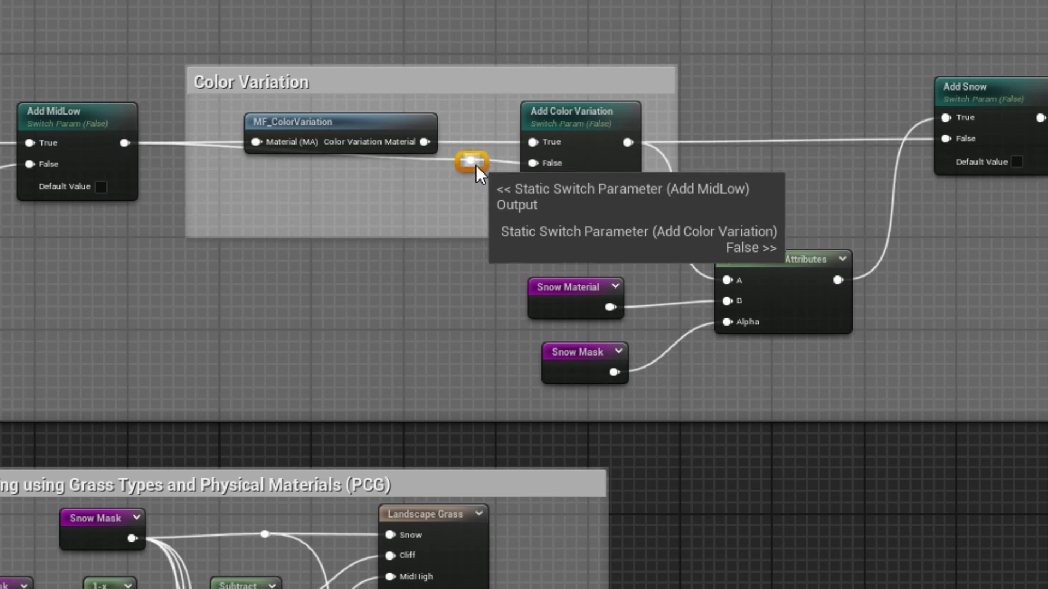
{"action": "left_click_drag", "start_coordinate": [476, 165], "coordinate": [237, 167]}
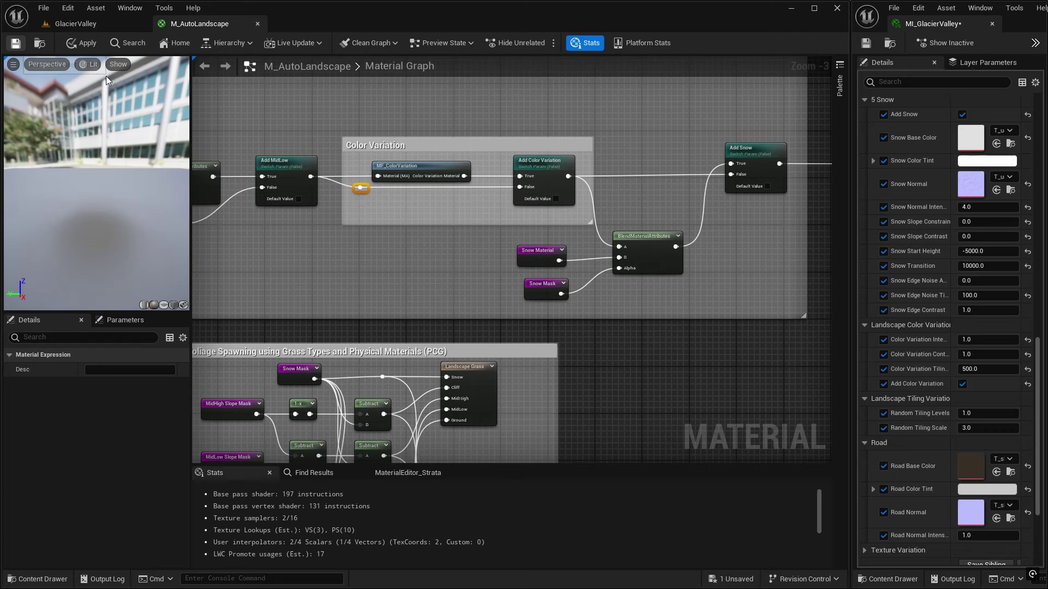
- Save M_AutoLandscape, then set MI_GlacierValley's Color Variation Intensity to 0.5 in the GlacierValley level
{"action": "key", "text": "ctrl+s"}
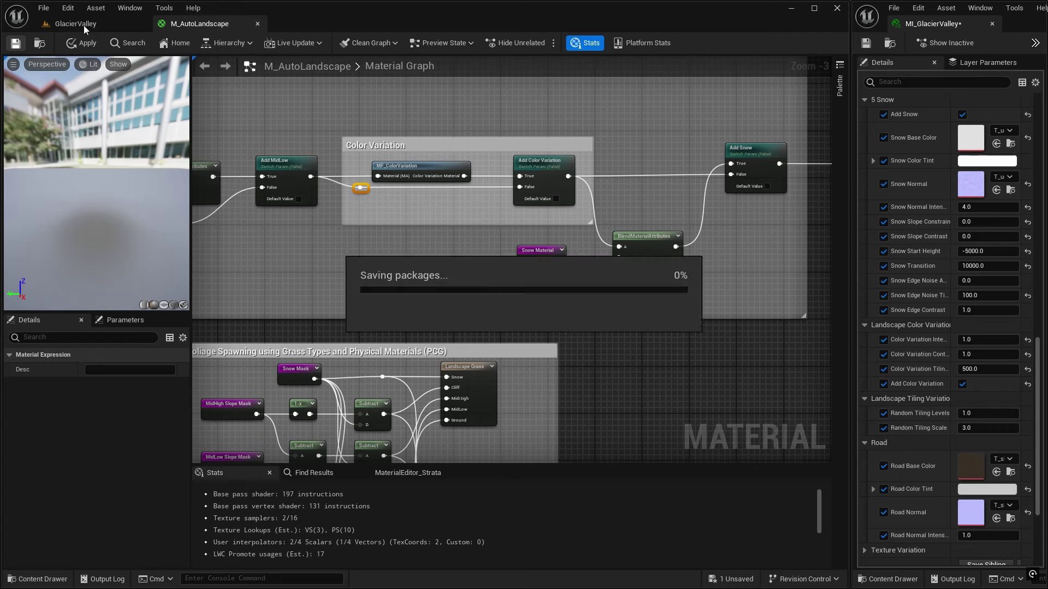
{"action": "left_click", "coordinate": [83, 25]}
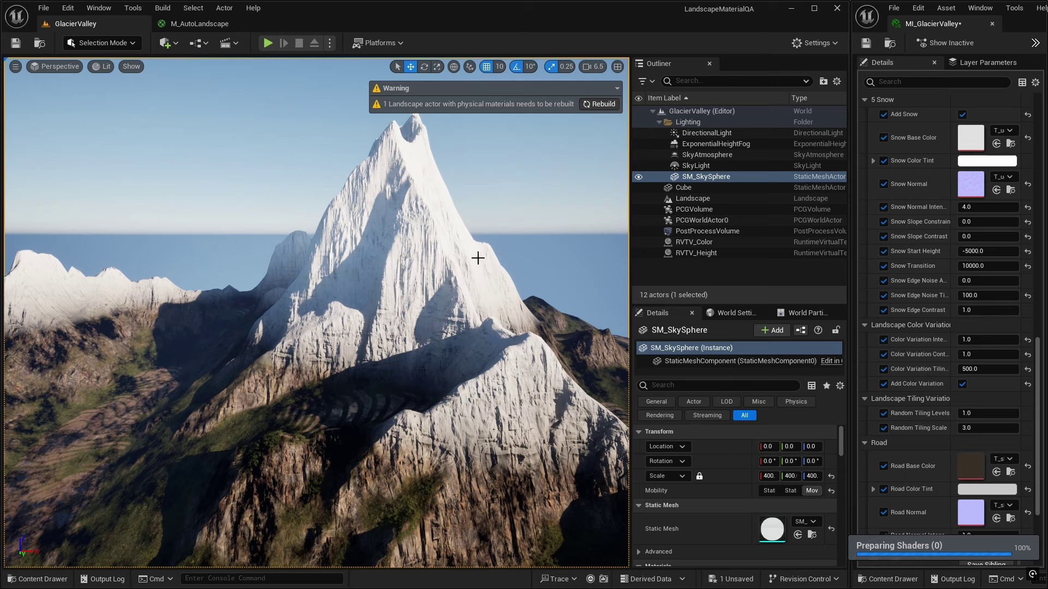
{"action": "left_click", "coordinate": [960, 340]}
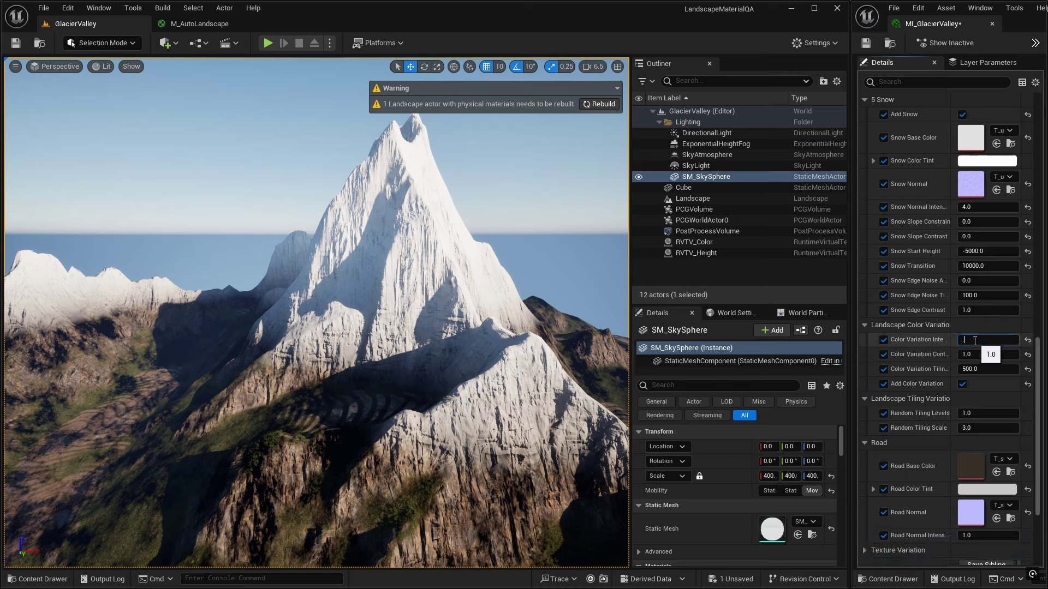
{"action": "key", "text": "Return"}
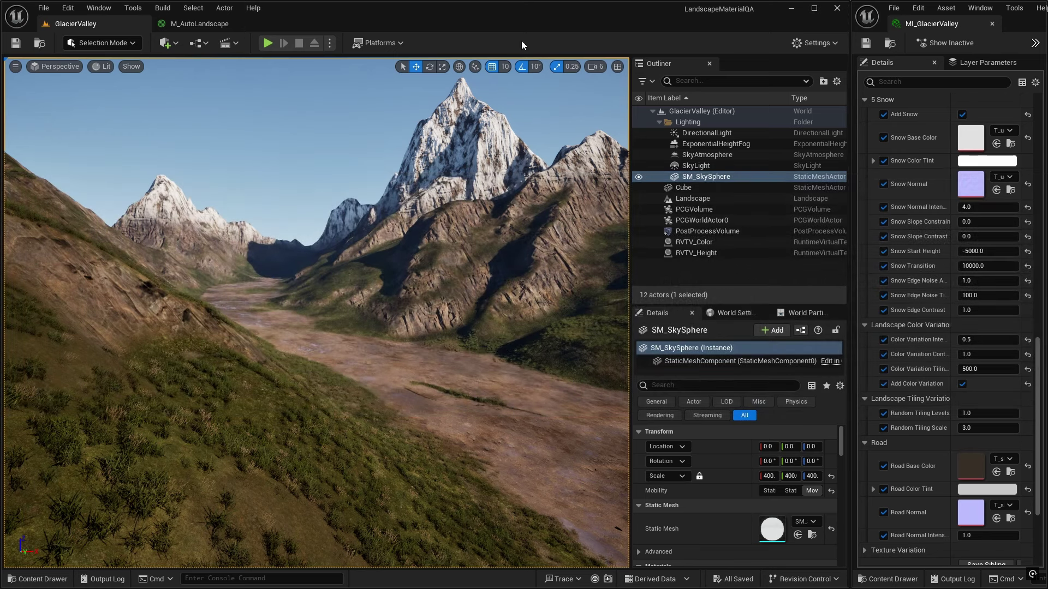
{"action": "left_click", "coordinate": [242, 28]}
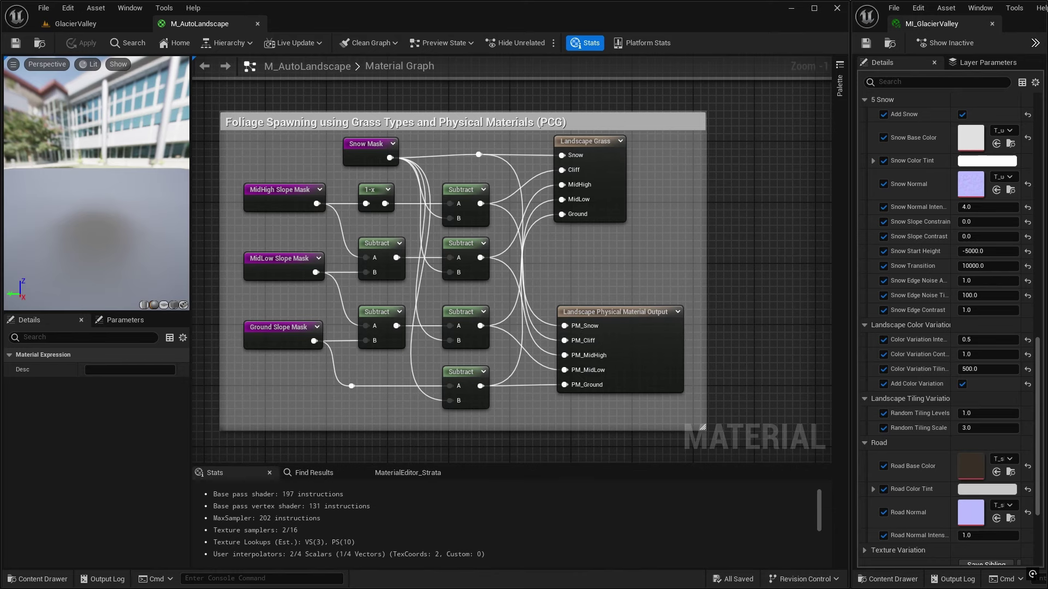
{"action": "left_click", "coordinate": [100, 22]}
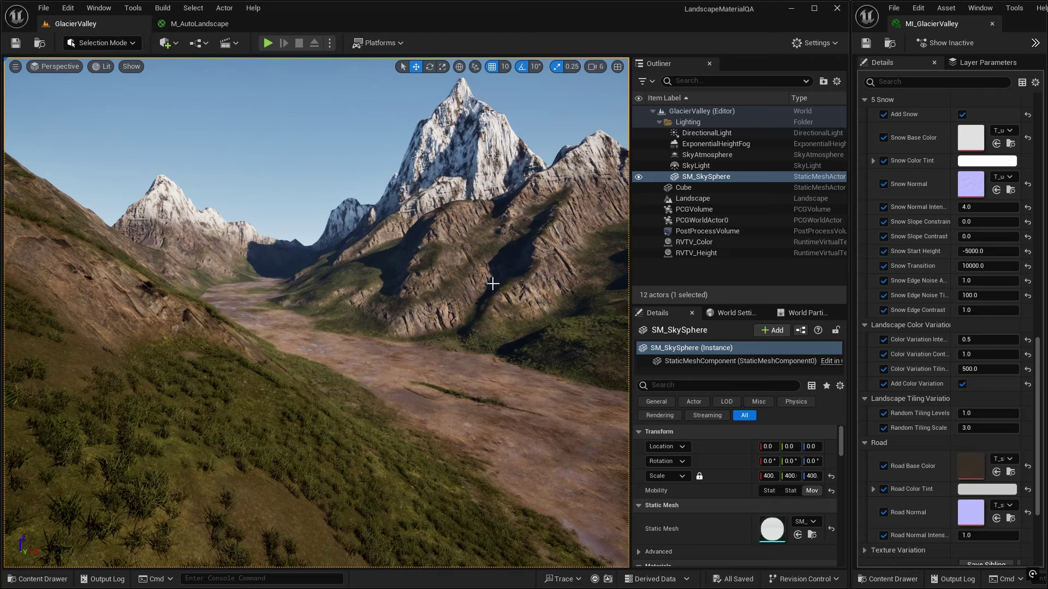
- On the grassy slope, clear and regenerate the PCGVolume's grass, then select the Landscape
{"action": "right_click_drag", "start_coordinate": [420, 298], "coordinate": [273, 302]}
{"action": "scroll", "coordinate": [331, 300], "scroll_direction": "down", "scroll_amount": 2}
{"action": "right_click_drag", "start_coordinate": [367, 295], "coordinate": [367, 295]}
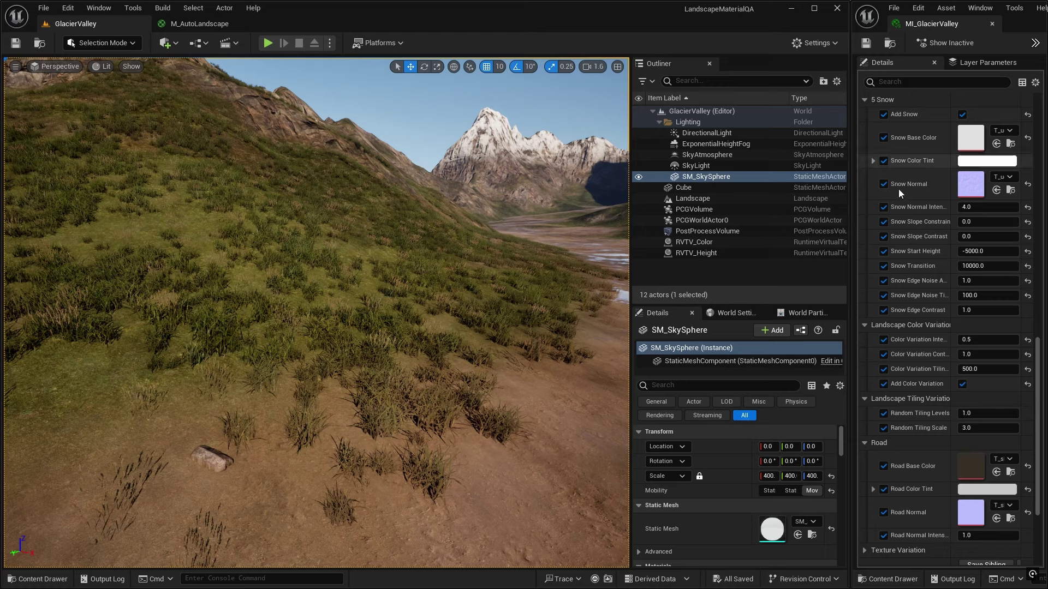
{"action": "left_click", "coordinate": [692, 210]}
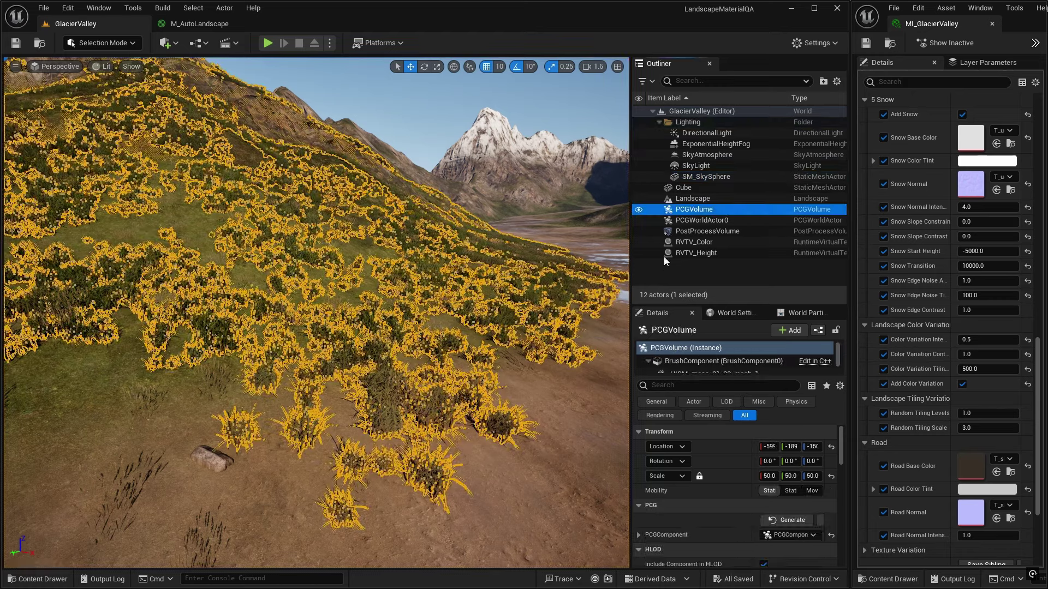
{"action": "left_click_drag", "start_coordinate": [631, 339], "coordinate": [412, 348]}
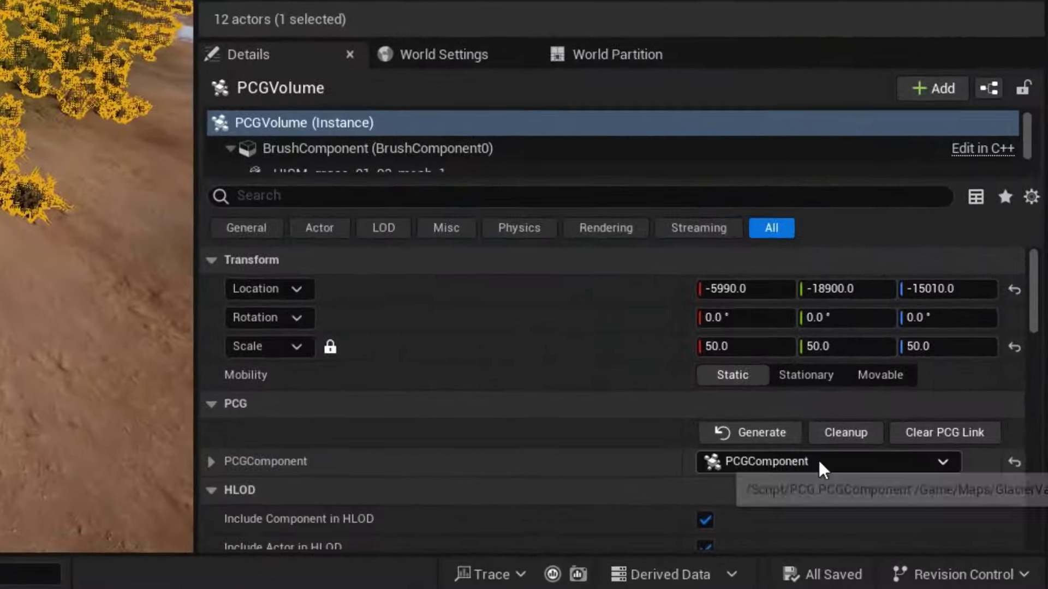
{"action": "left_click", "coordinate": [746, 507]}
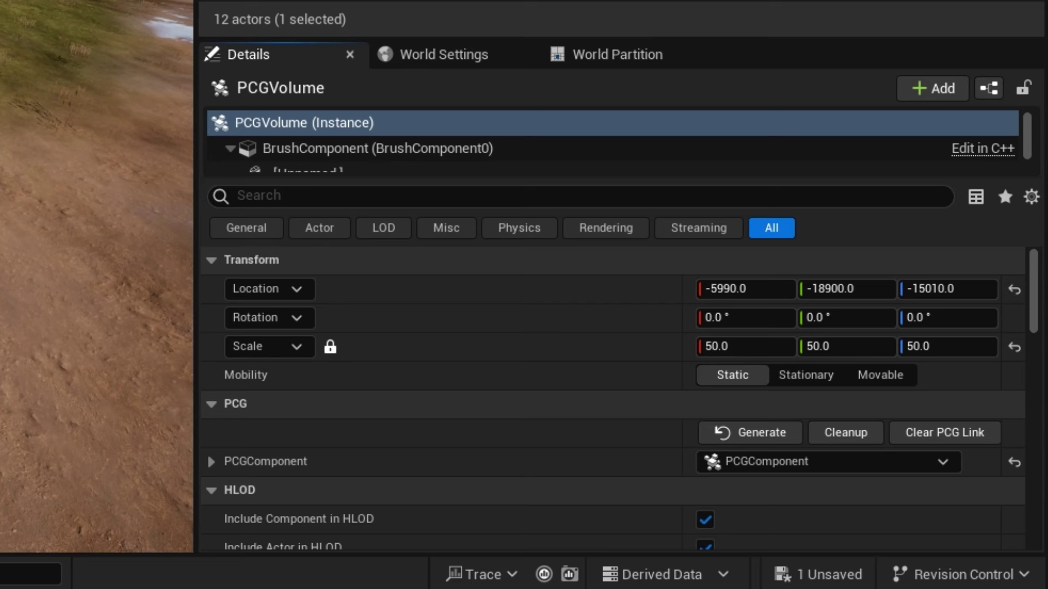
{"action": "left_click", "coordinate": [757, 432]}
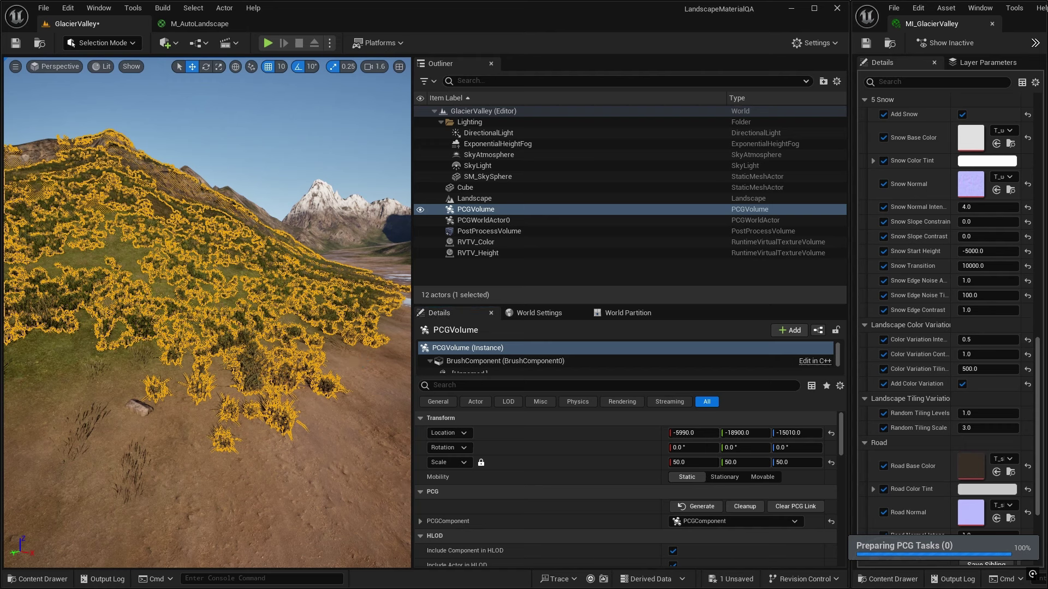
{"action": "left_click", "coordinate": [324, 350]}
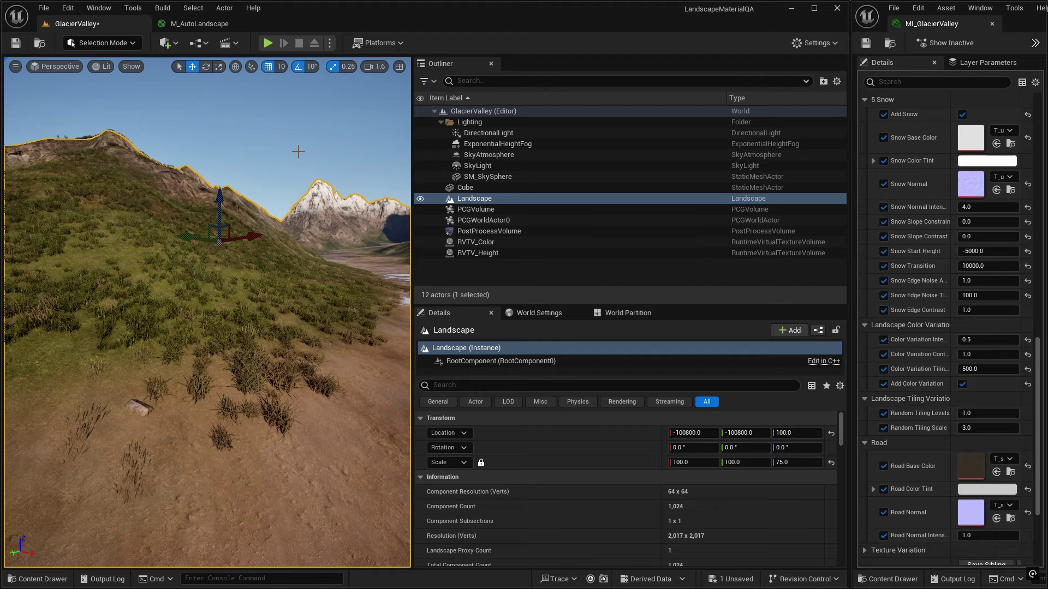
- Apply Clear PCG Link on PCGVolume and select the resulting PCGStamp_0 actor
{"action": "left_click", "coordinate": [488, 210]}
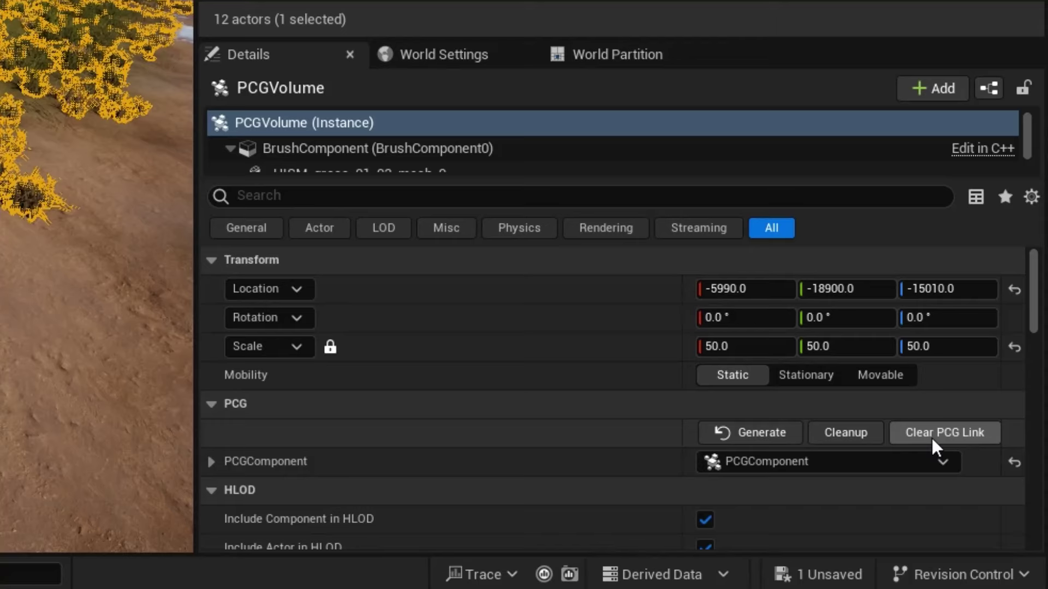
{"action": "left_click", "coordinate": [932, 439]}
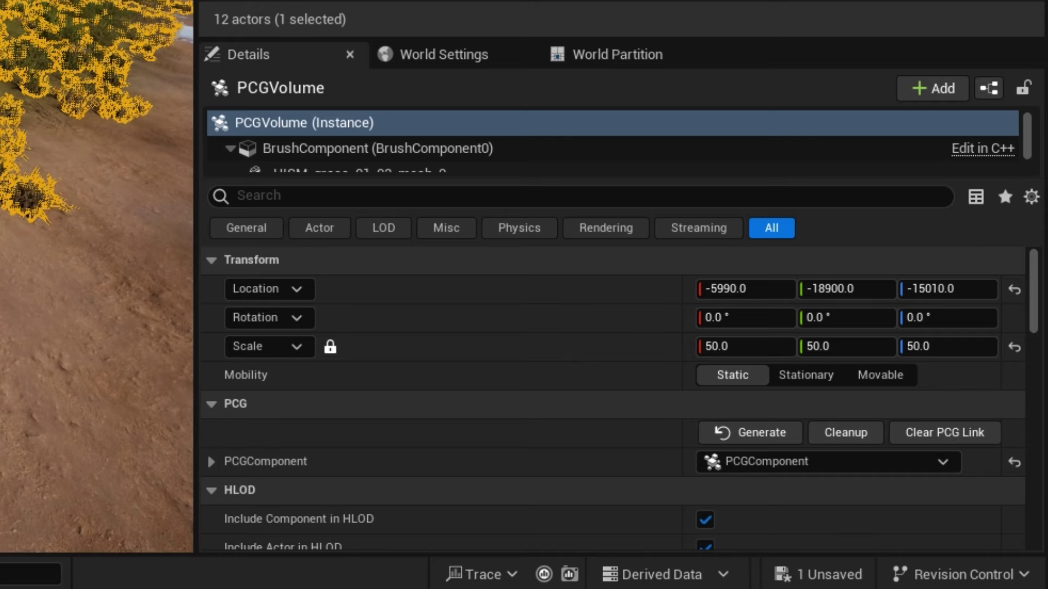
{"action": "left_click", "coordinate": [936, 431]}
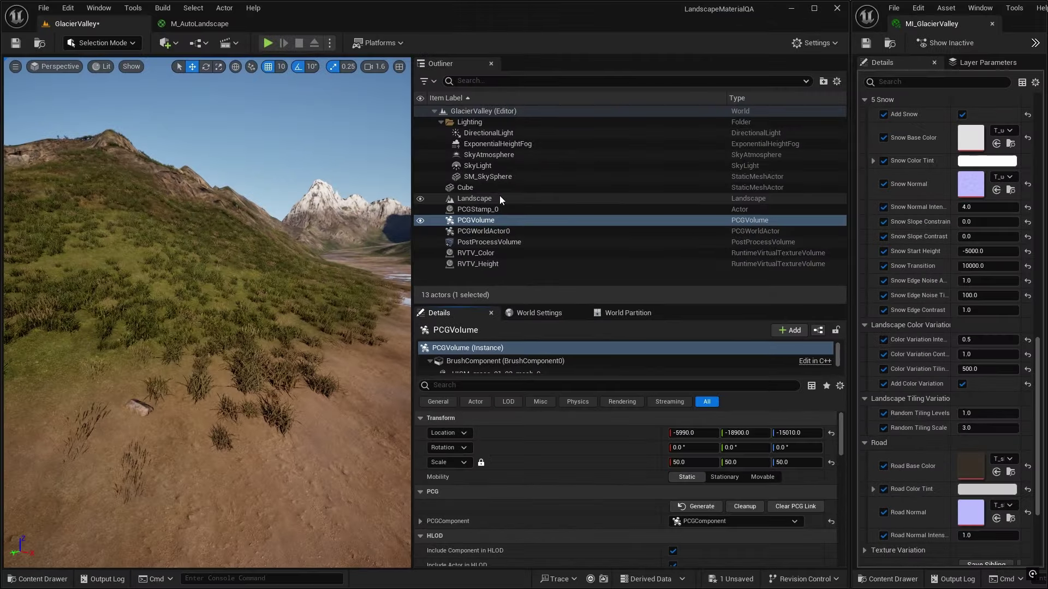
{"action": "left_click", "coordinate": [478, 209]}
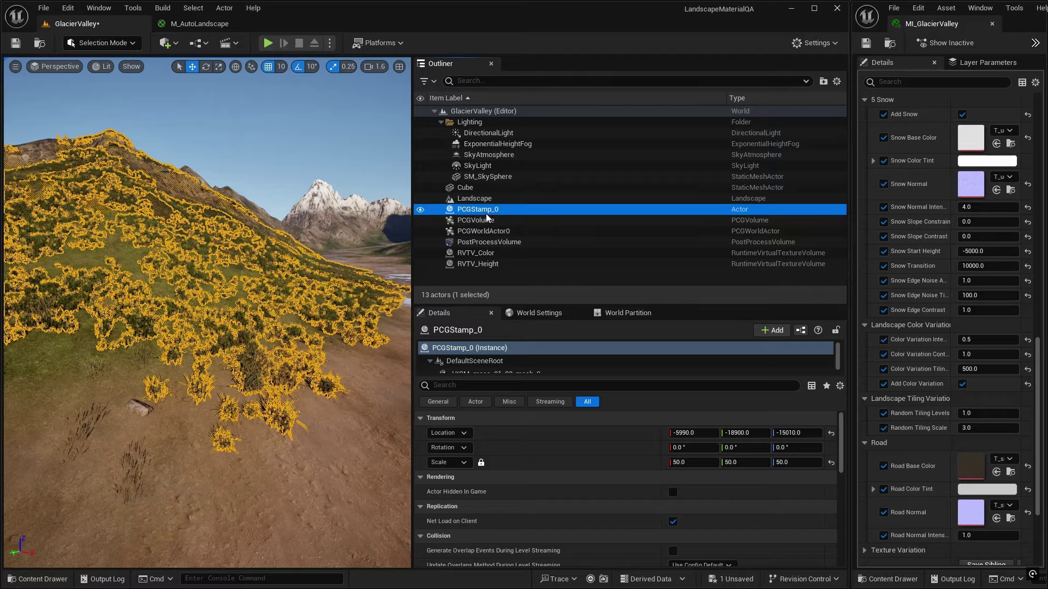
- Delete the PCGStamp_0 actor, then click Generate on PCGVolume to rebuild the grass
{"action": "left_click", "coordinate": [473, 199]}
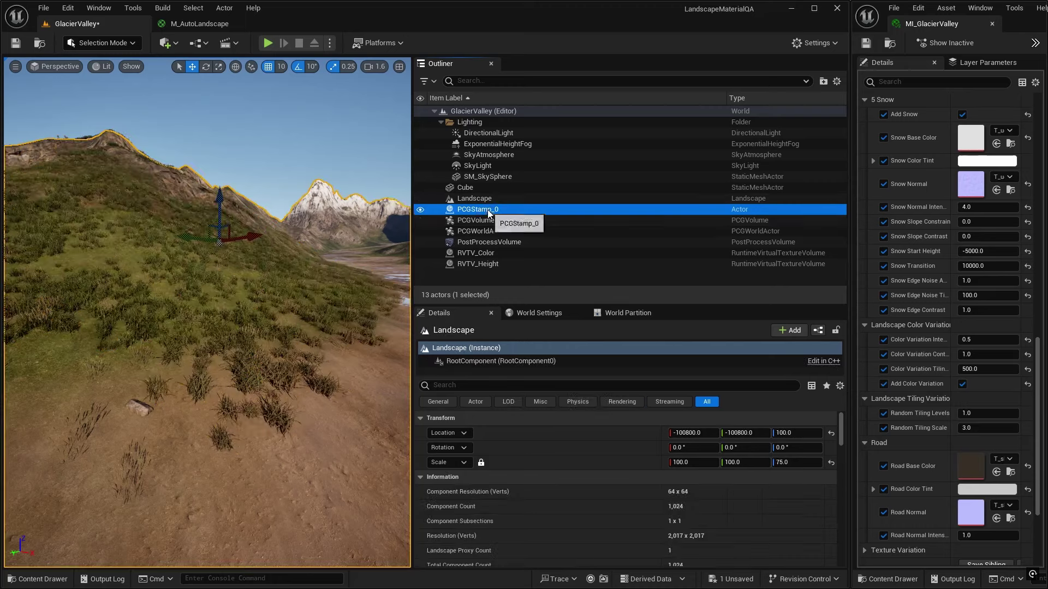
{"action": "left_click", "coordinate": [476, 211]}
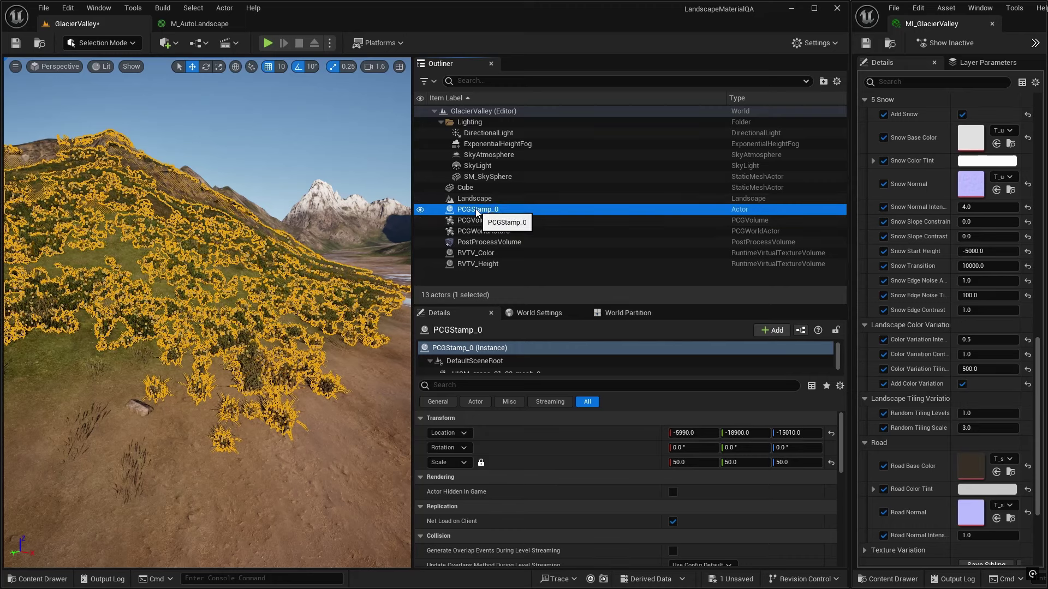
{"action": "key", "text": "Delete"}
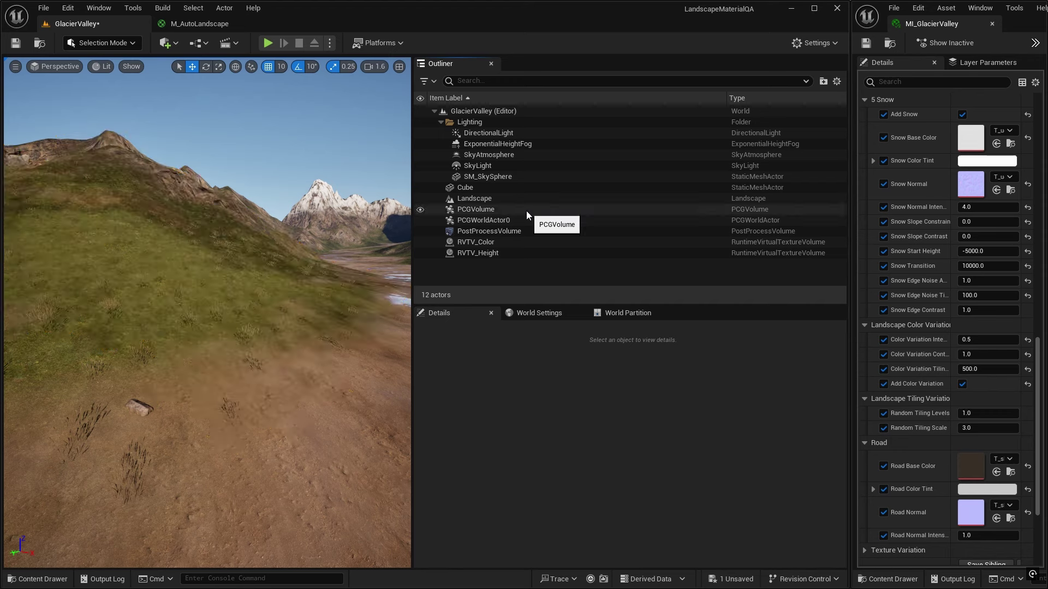
{"action": "left_click", "coordinate": [476, 210]}
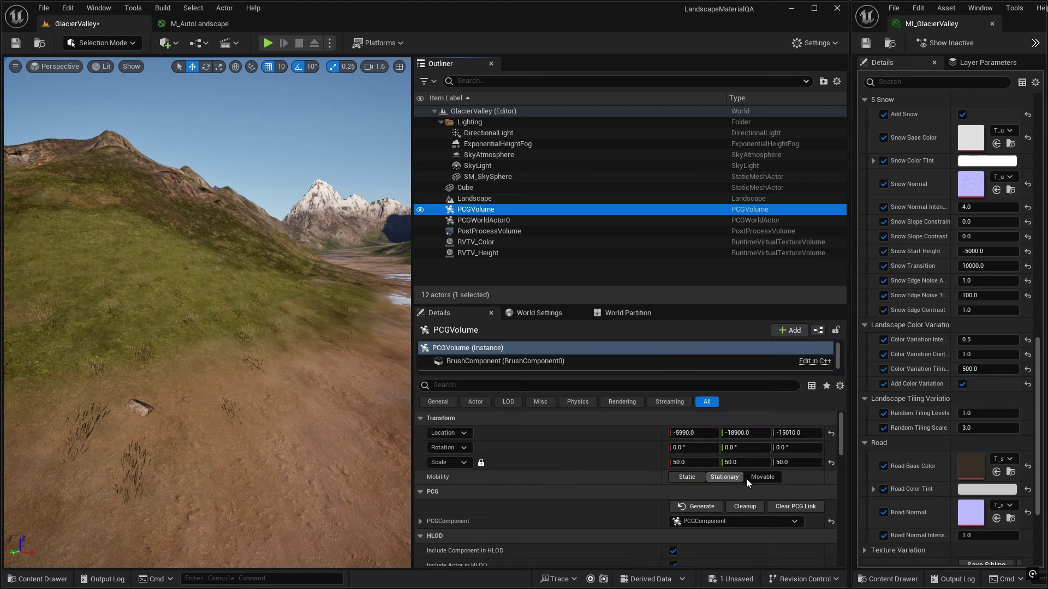
{"action": "left_click", "coordinate": [700, 503]}
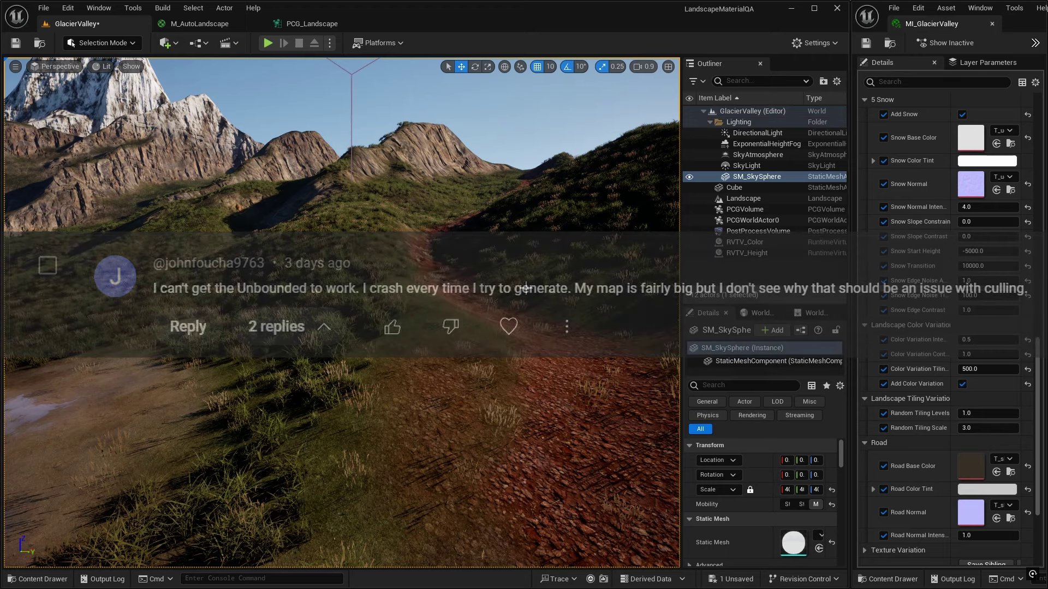
{"action": "mouse_move", "coordinate": [522, 321]}
{"action": "right_mouse_down"}
{"action": "mouse_move", "coordinate": [475, 321]}
{"action": "mouse_move", "coordinate": [512, 309]}
{"action": "right_mouse_up"}
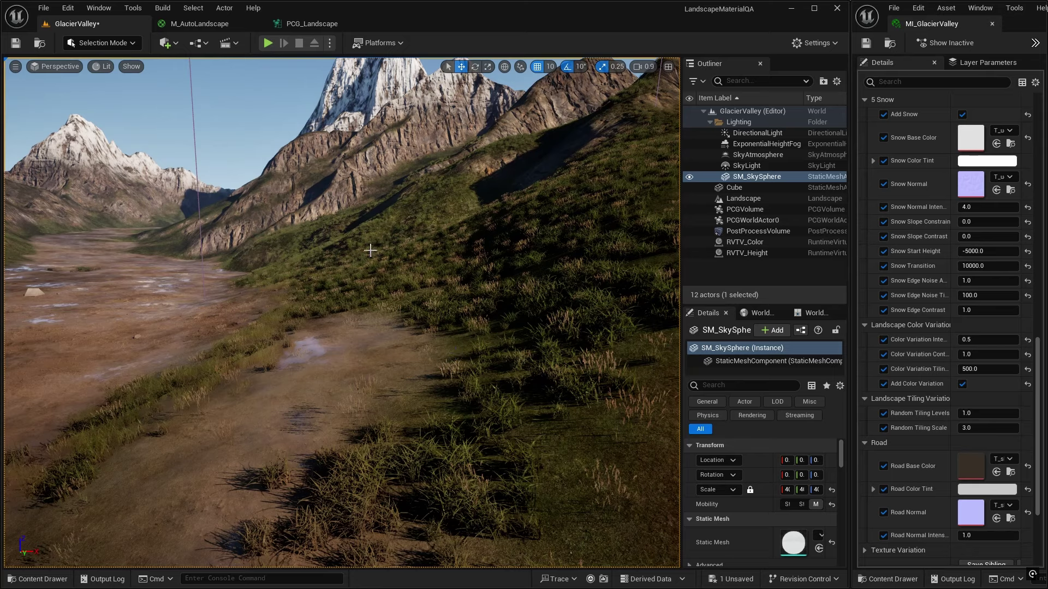
{"action": "mouse_move", "coordinate": [510, 354]}
{"action": "right_mouse_down"}
{"action": "mouse_move", "coordinate": [488, 352]}
{"action": "mouse_move", "coordinate": [510, 333]}
{"action": "right_mouse_up"}
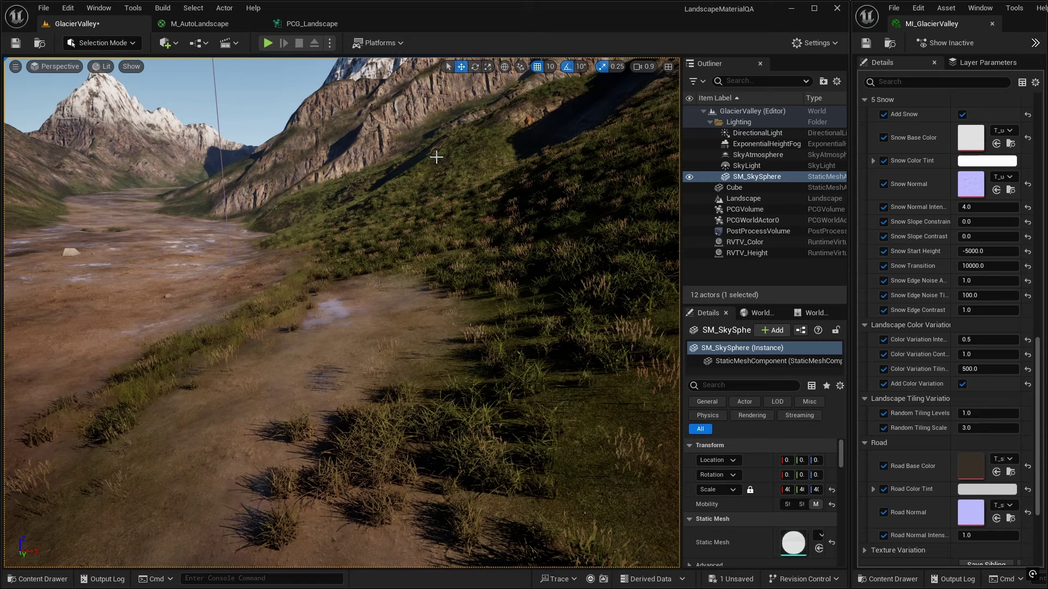
{"action": "left_click", "coordinate": [322, 24]}
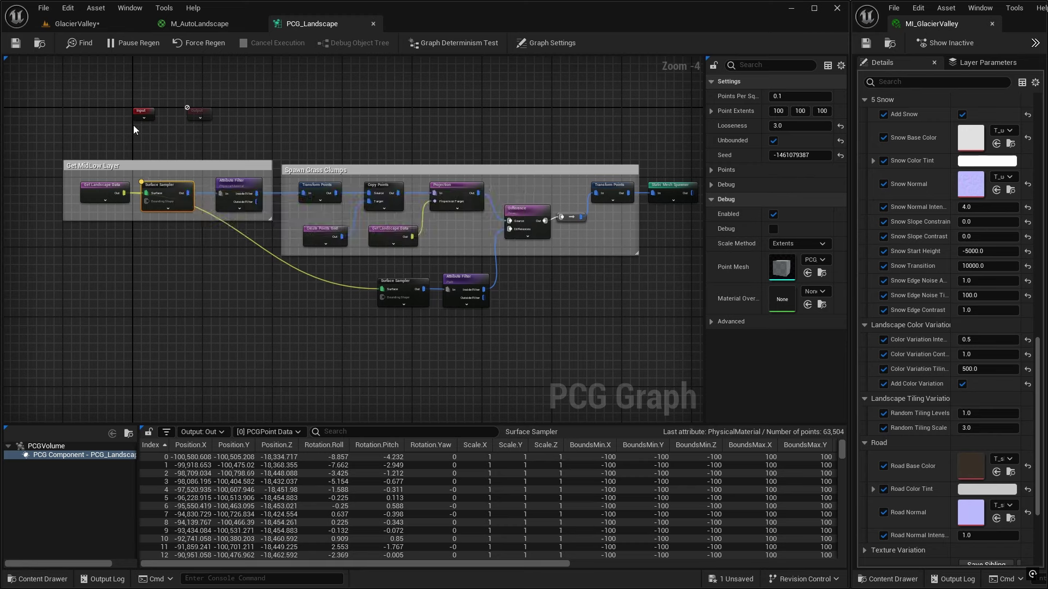
- Zoom the PCG_Landscape graph toward the Surface Sampler and Spawn Grass Clumps nodes
{"action": "scroll", "coordinate": [172, 180], "scroll_direction": "up", "scroll_amount": 2}
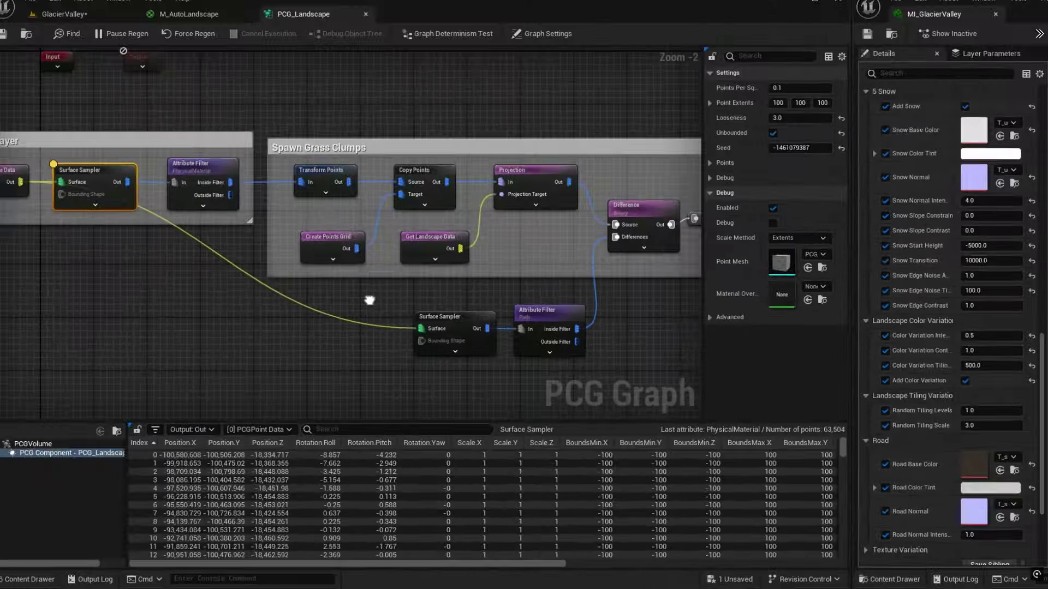
- Select the lower Surface Sampler and give it 1.0 points per square metre and 0.0 looseness
{"action": "right_click_drag", "start_coordinate": [293, 301], "coordinate": [296, 270]}
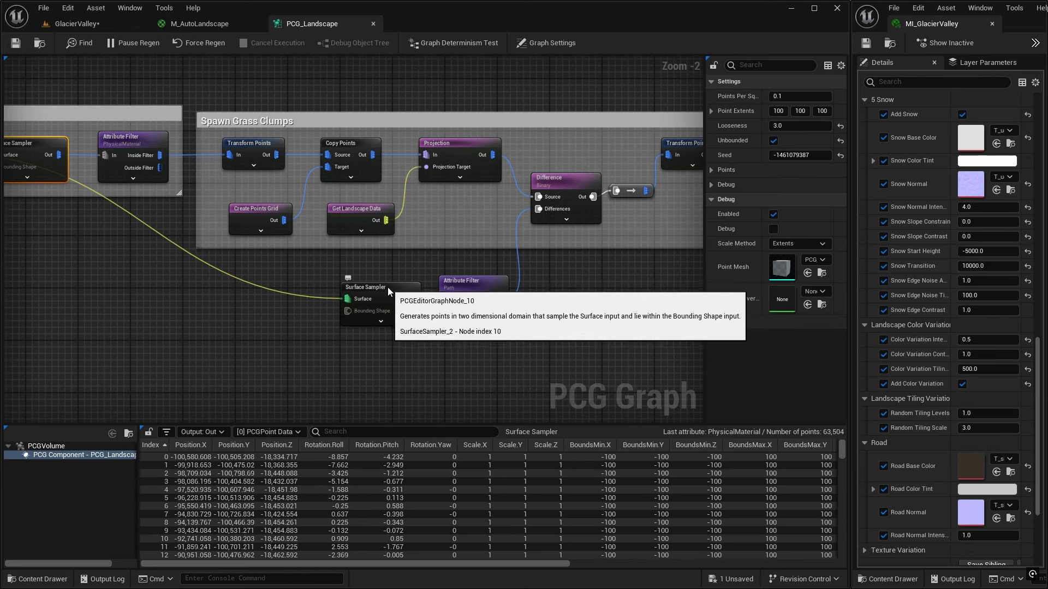
{"action": "left_click", "coordinate": [386, 287]}
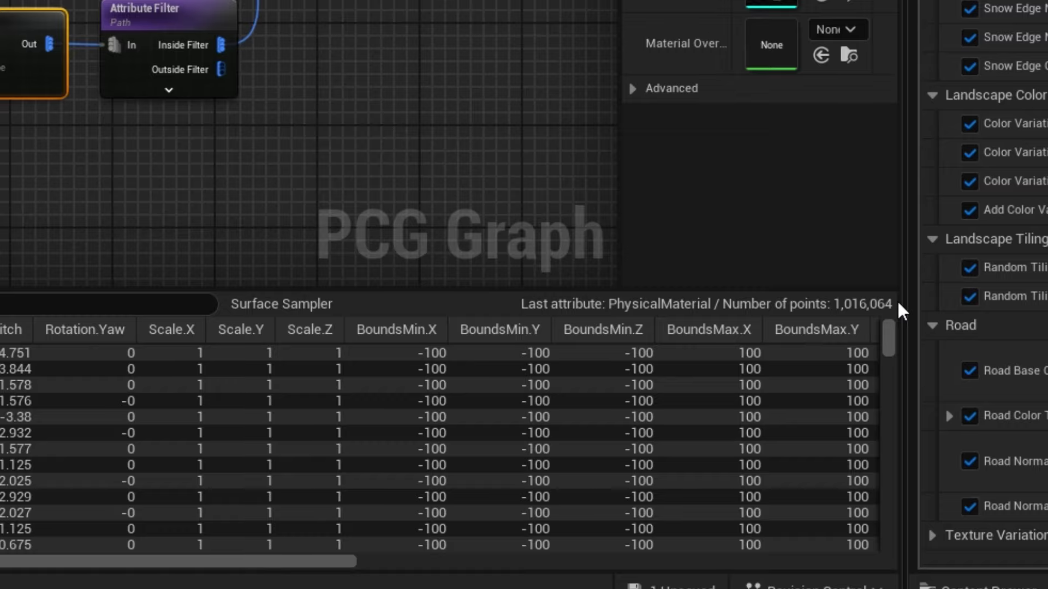
{"action": "right_click_drag", "start_coordinate": [313, 89], "coordinate": [474, 60]}
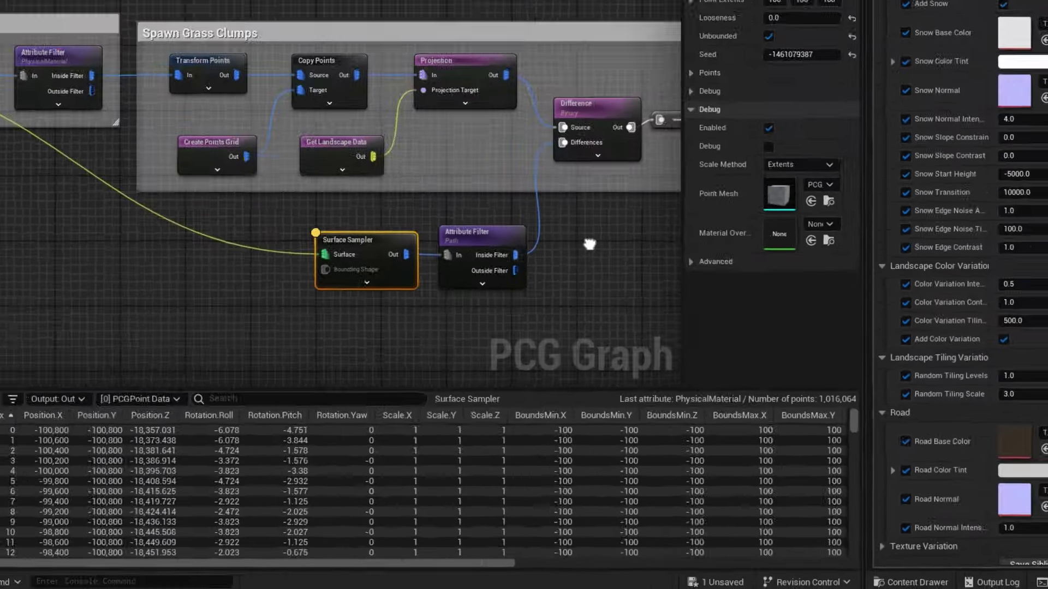
{"action": "scroll", "coordinate": [367, 181], "scroll_direction": "up", "scroll_amount": 2}
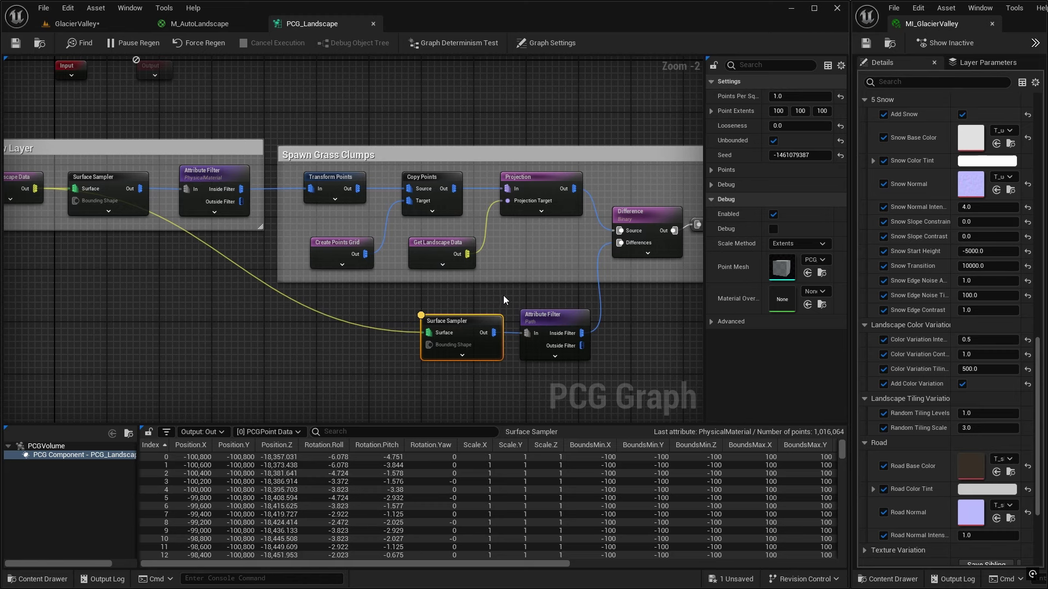
{"action": "right_click_drag", "start_coordinate": [504, 293], "coordinate": [448, 295]}
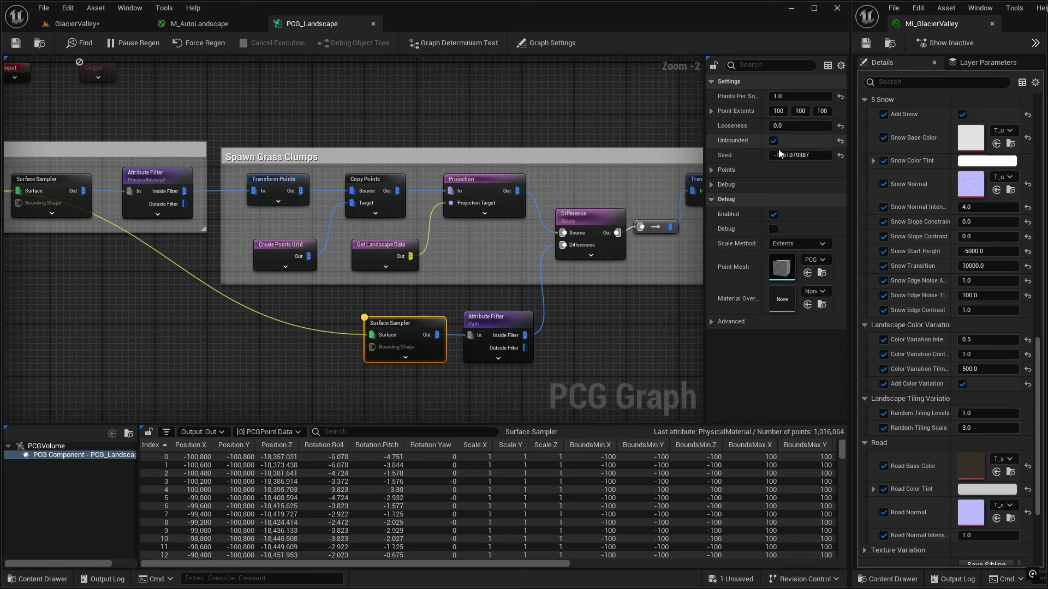
{"action": "right_click_drag", "start_coordinate": [114, 185], "coordinate": [190, 180]}
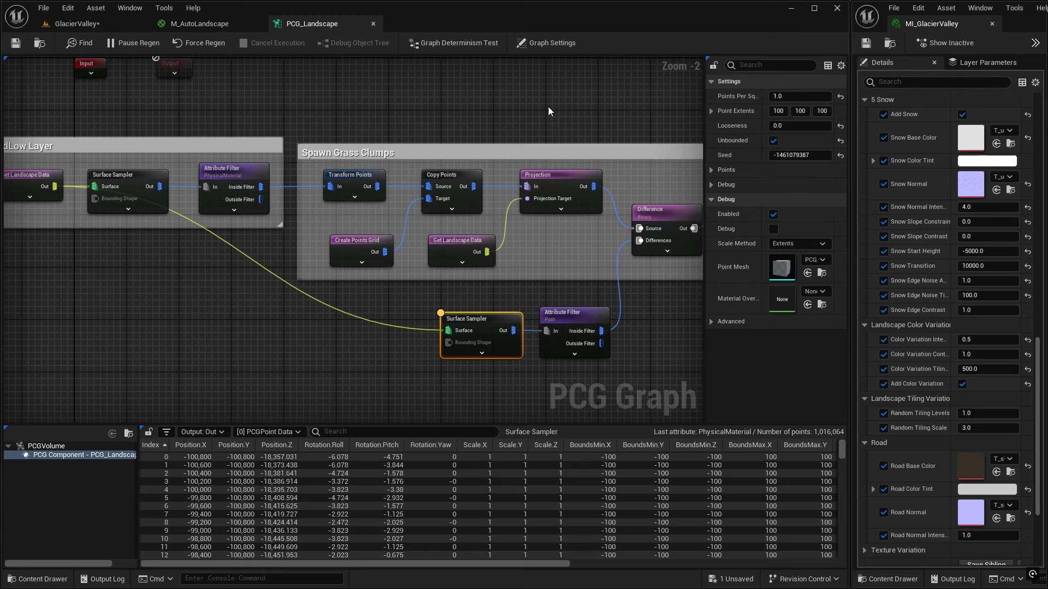
- Bring the Get MidLow Layer group into view and select the upper Surface Sampler node
{"action": "right_click_drag", "start_coordinate": [562, 96], "coordinate": [507, 113]}
{"action": "left_click", "coordinate": [178, 202]}
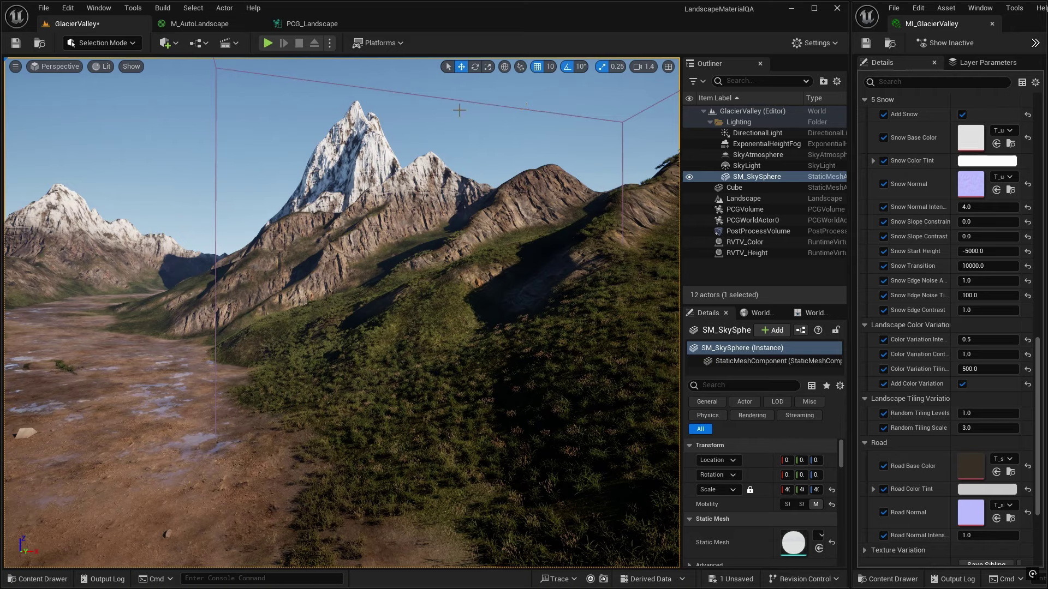
- Switch to another open window with Alt+Tab
{"action": "key", "text": "alt+Tab"}
{"action": "key", "text": "alt+Tab"}
{"action": "left_click", "coordinate": [212, 24]}
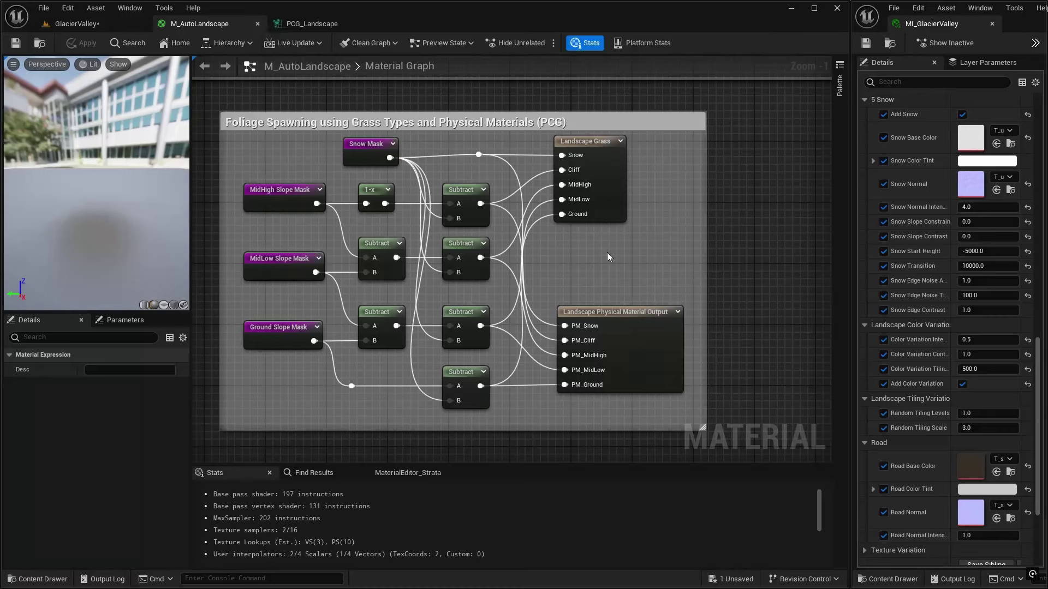
{"action": "left_click", "coordinate": [586, 141]}
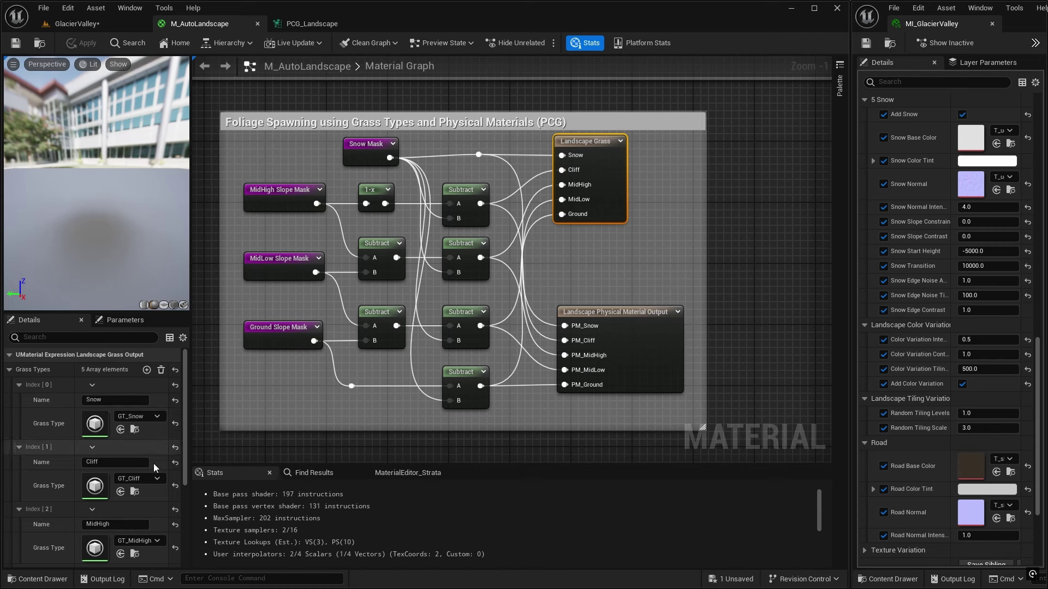
{"action": "scroll", "coordinate": [150, 502], "scroll_direction": "down", "scroll_amount": 3}
{"action": "scroll", "coordinate": [150, 502], "scroll_direction": "down", "scroll_amount": 2}
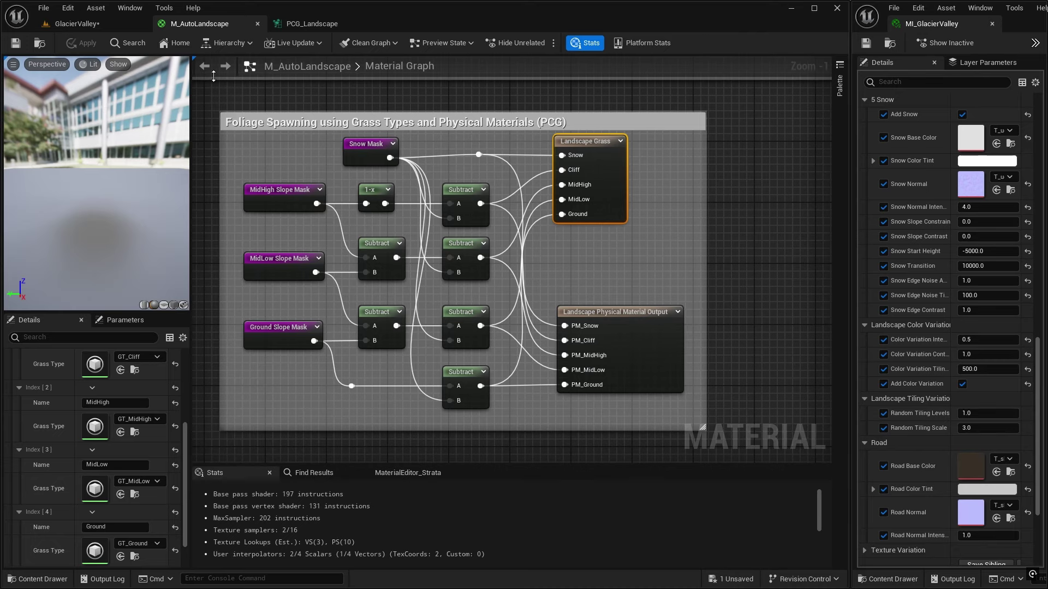
- Back on the GlacierValley level, select the Cube actor and frame the view on it
{"action": "left_click", "coordinate": [101, 24]}
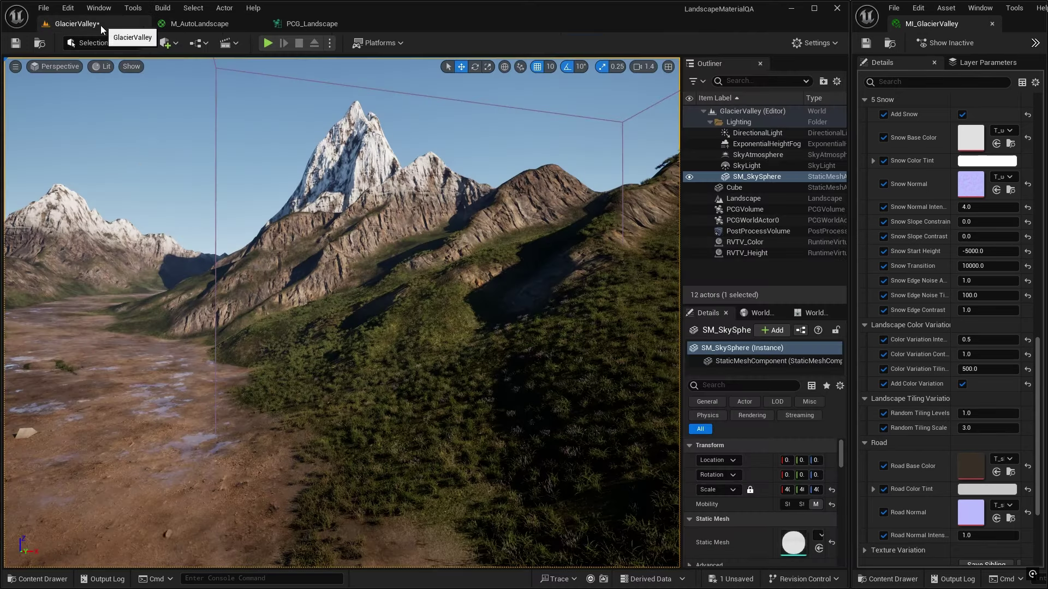
{"action": "left_click", "coordinate": [734, 187]}
{"action": "key", "text": "f"}
{"action": "right_click_drag", "start_coordinate": [355, 333], "coordinate": [302, 378]}
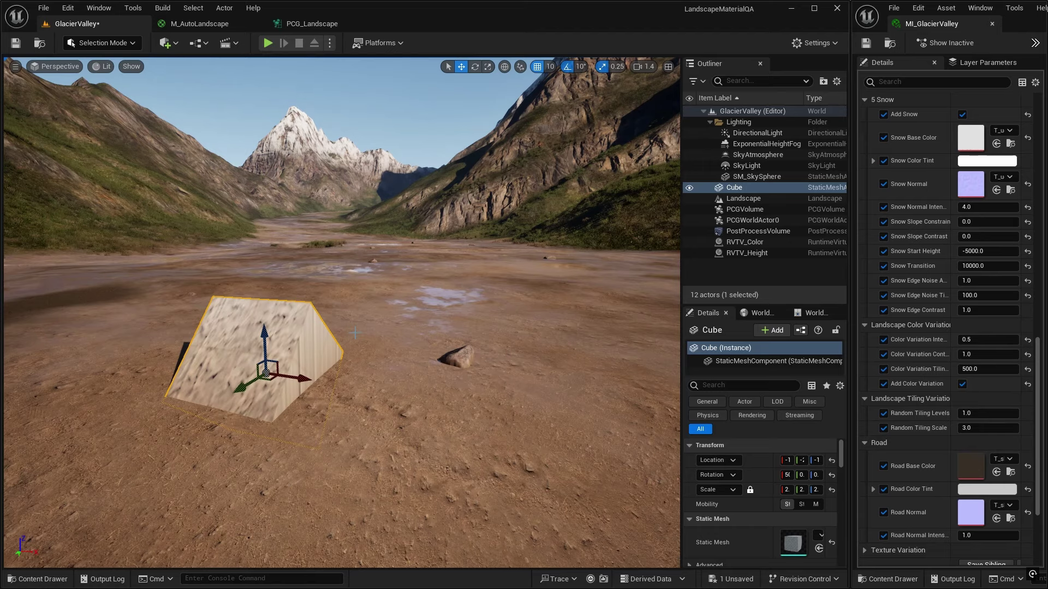
{"action": "right_click_drag", "start_coordinate": [357, 333], "coordinate": [446, 349]}
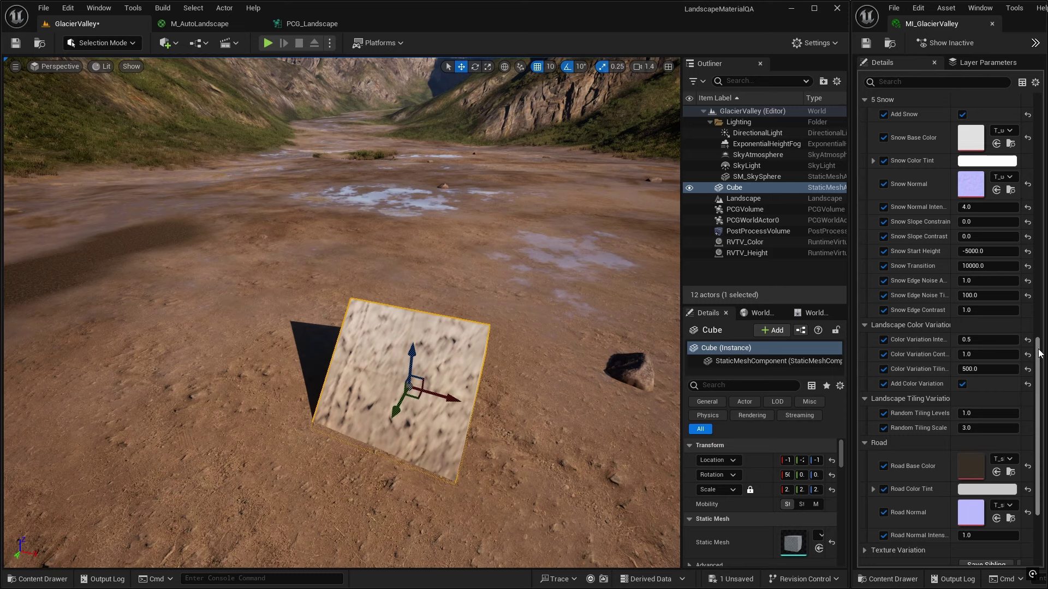
- Set MI_GlacierValley's Far Tiling Size to 4.0
{"action": "left_click_drag", "start_coordinate": [1039, 350], "coordinate": [1035, 94]}
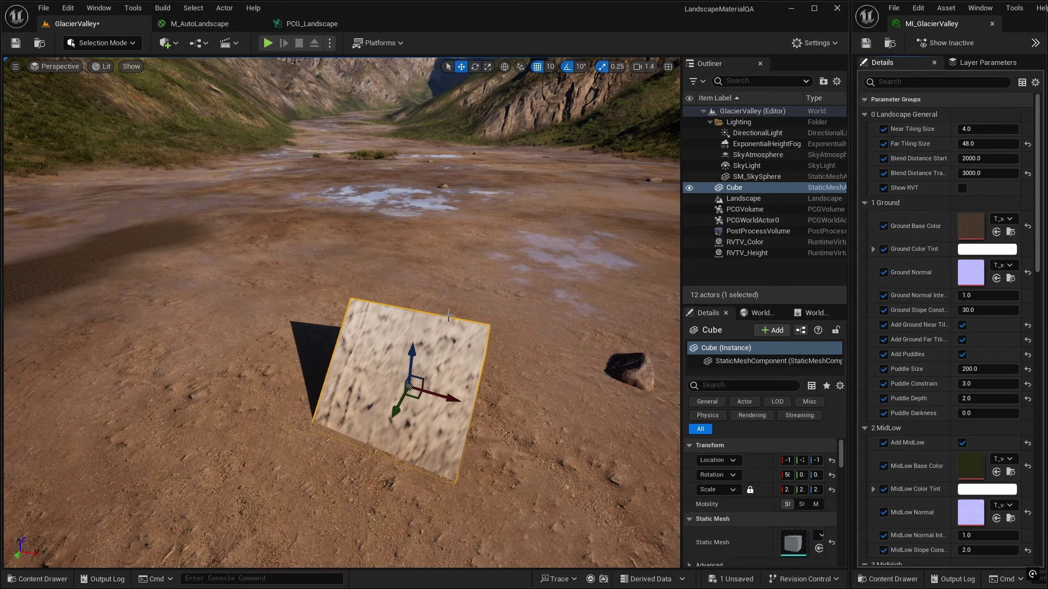
{"action": "left_click", "coordinate": [966, 144]}
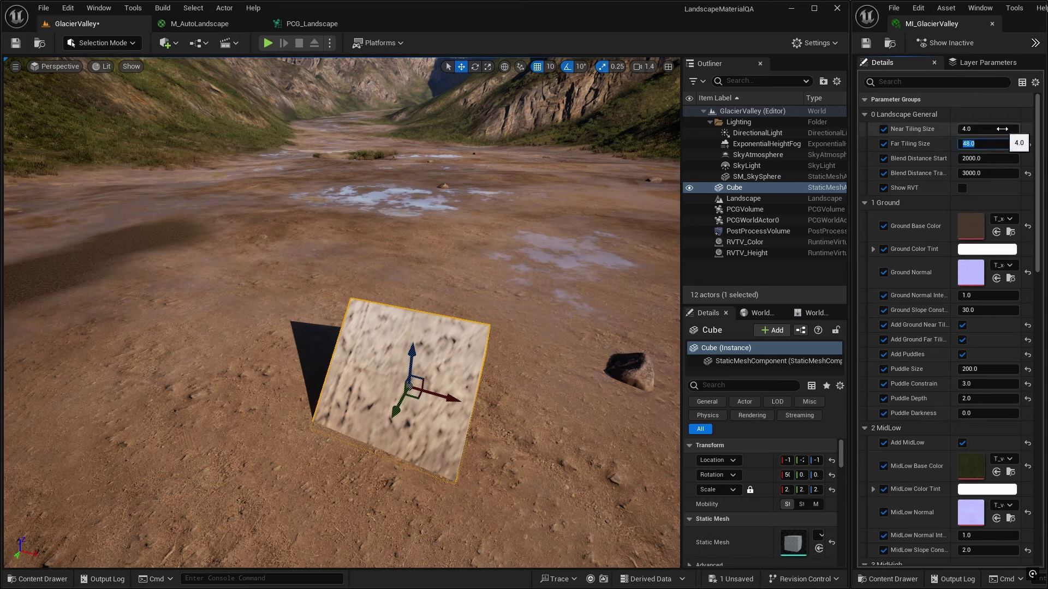
{"action": "type", "text": "4"}
{"action": "key", "text": "Return"}
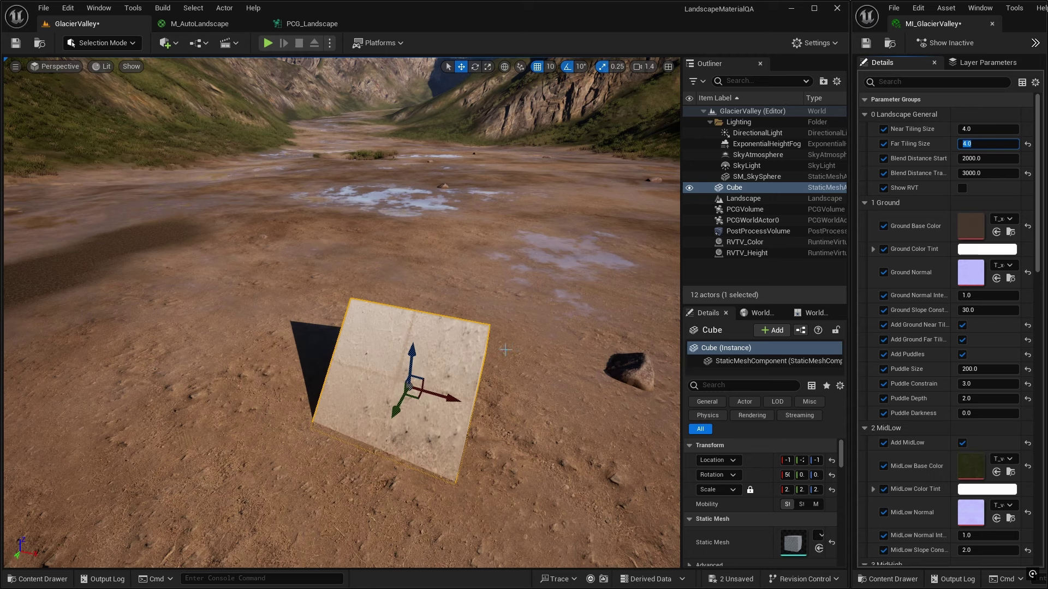
{"action": "left_click", "coordinate": [454, 355]}
- Open the cube's MI_Cube instance and set its RVT Blend Distance to 50000
{"action": "scroll", "coordinate": [758, 444], "scroll_direction": "down", "scroll_amount": 2}
{"action": "left_click_drag", "start_coordinate": [681, 444], "coordinate": [594, 444]}
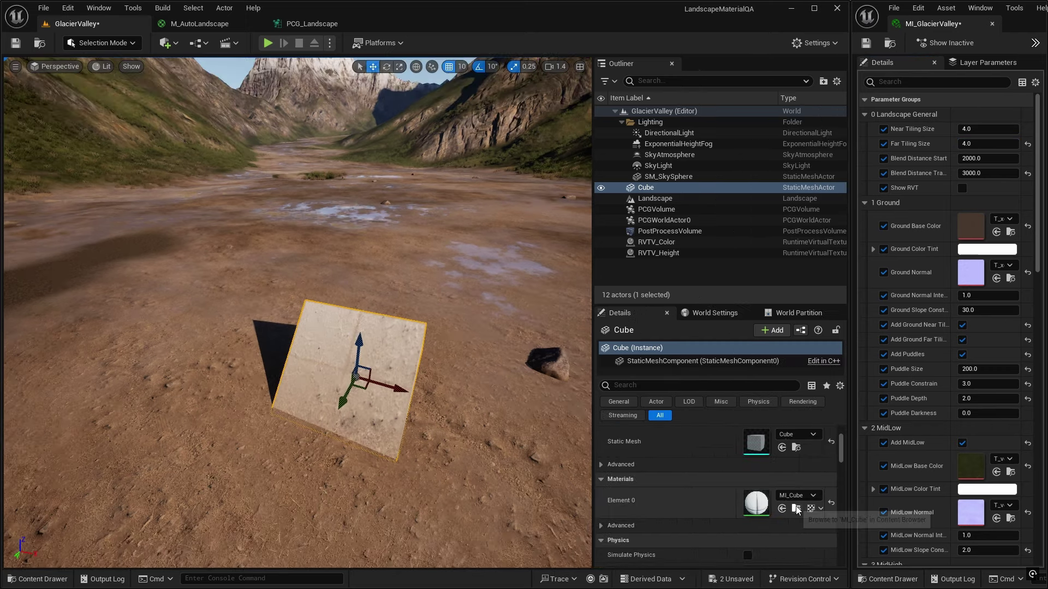
{"action": "left_click", "coordinate": [795, 506]}
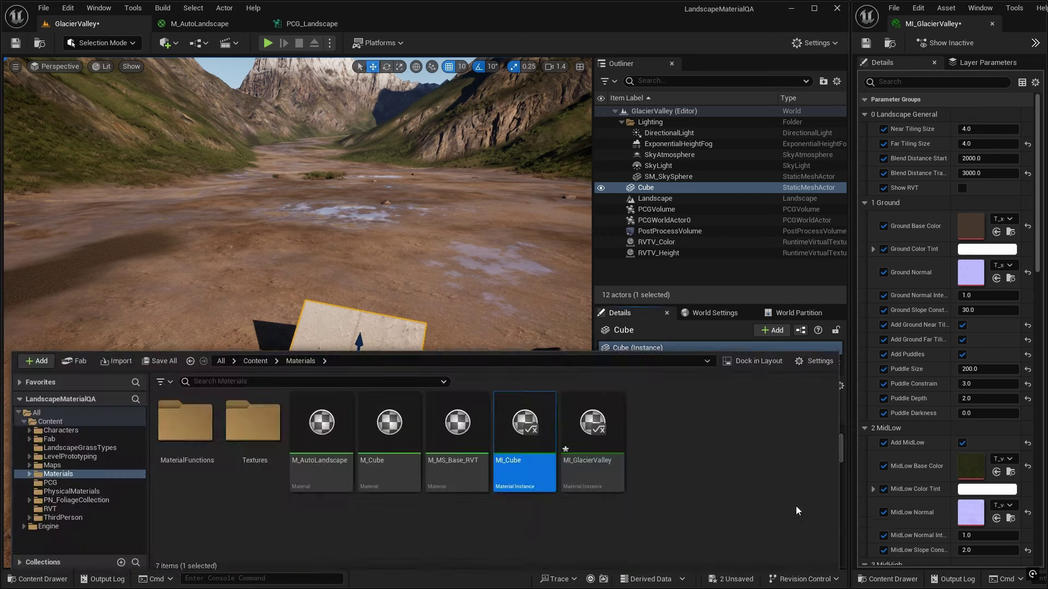
{"action": "double_click", "coordinate": [543, 425]}
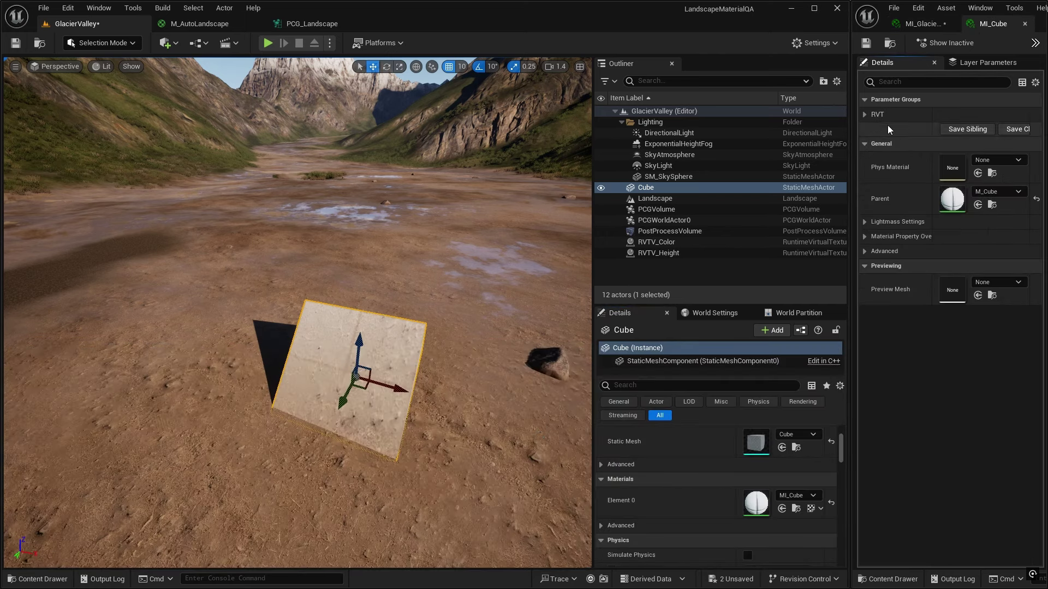
{"action": "left_click", "coordinate": [865, 114]}
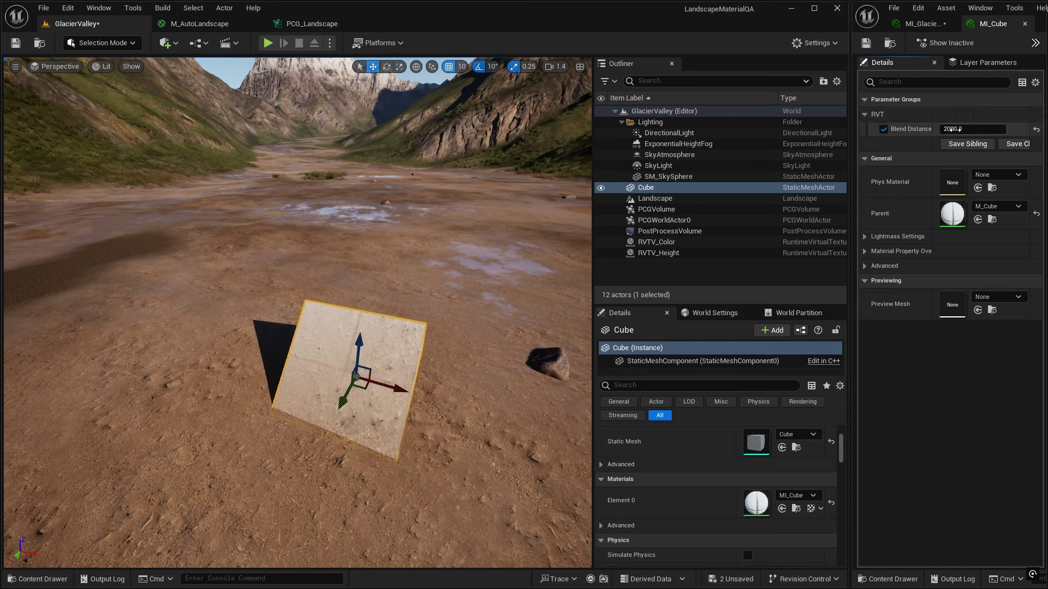
{"action": "left_click", "coordinate": [977, 128]}
{"action": "type", "text": "50000"}
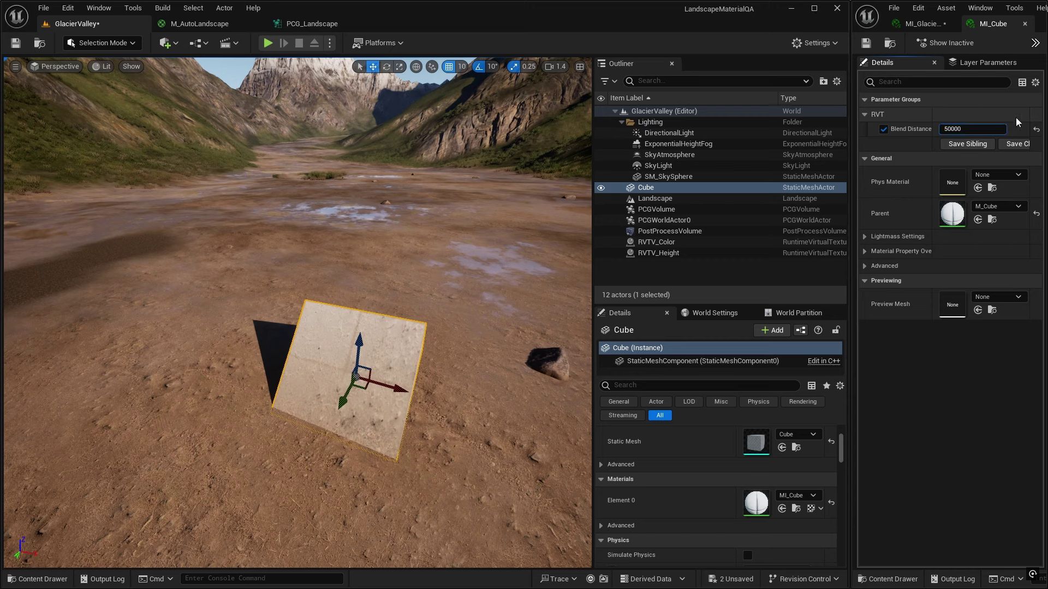
{"action": "key", "text": "Return"}
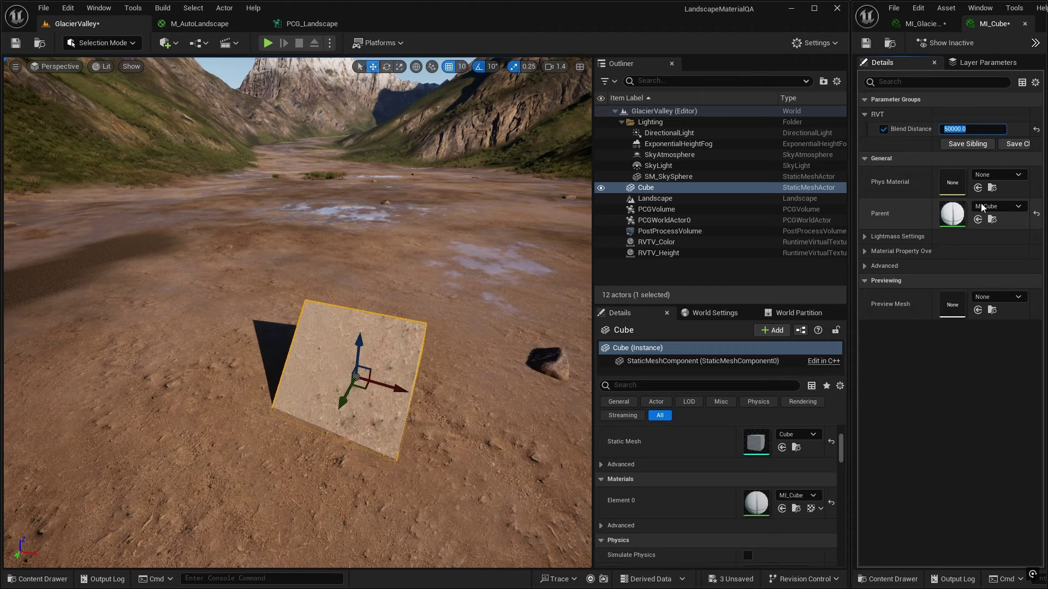
{"action": "left_click", "coordinate": [991, 219]}
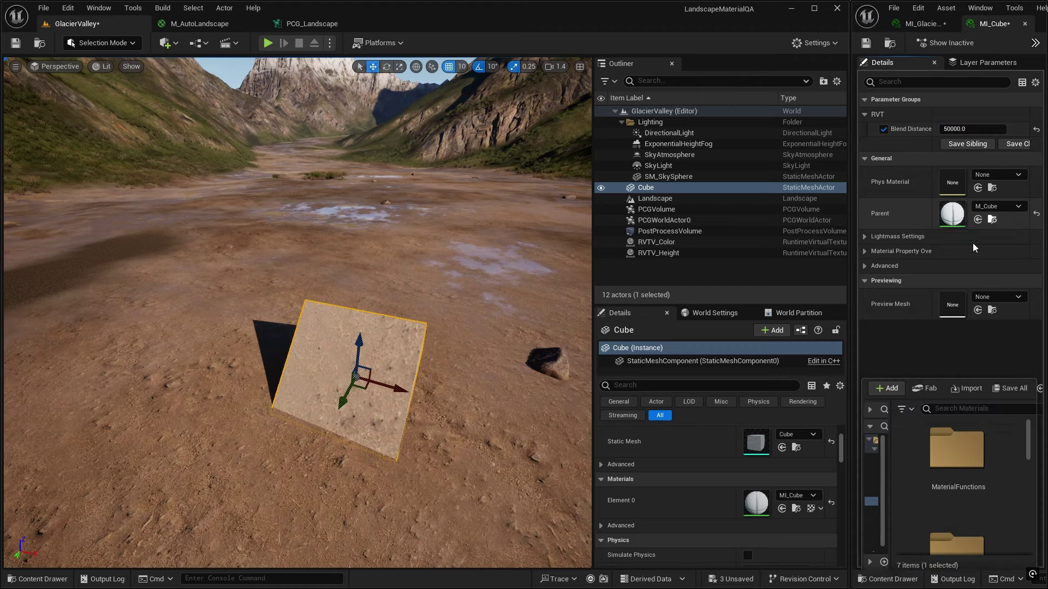
- Open parent M_Cube, set Specular to 0.0, save it, and close the material editor
{"action": "double_click", "coordinate": [923, 434]}
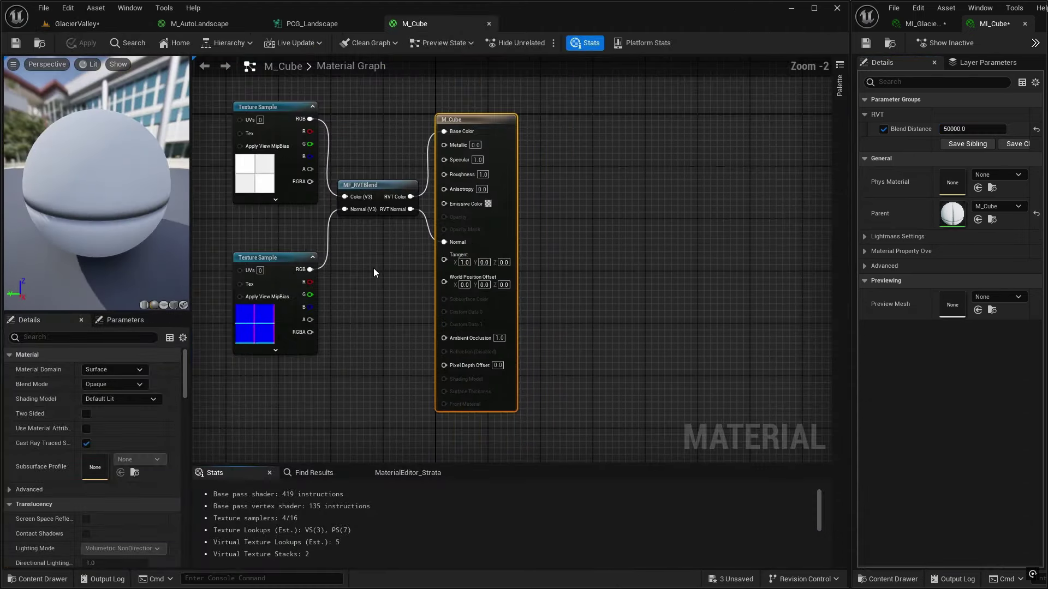
{"action": "scroll", "coordinate": [486, 202], "scroll_direction": "up", "scroll_amount": 2}
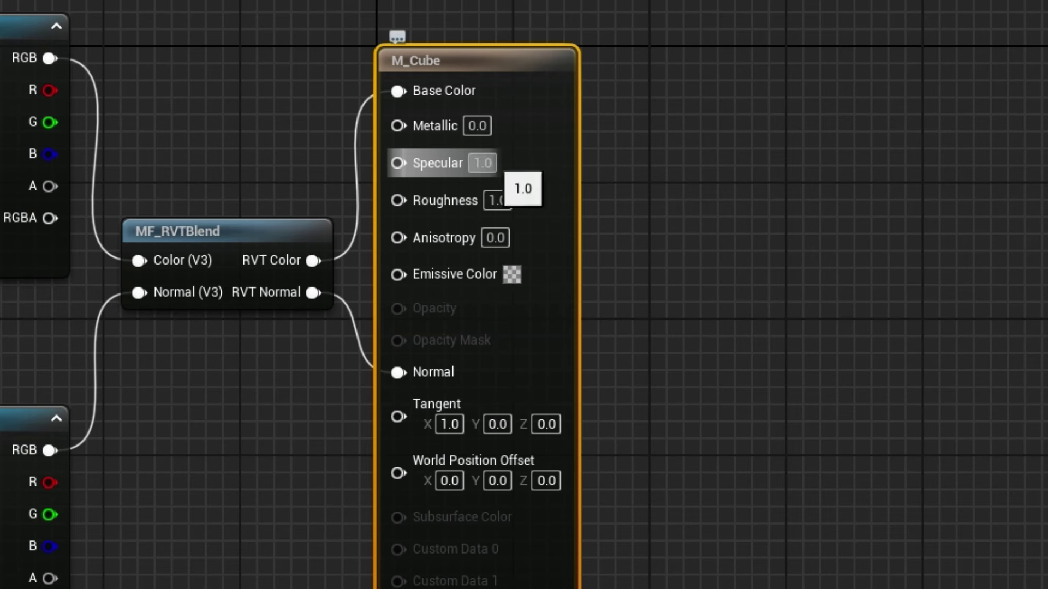
{"action": "left_click", "coordinate": [482, 163]}
{"action": "type", "text": "0"}
{"action": "key", "text": "Return"}
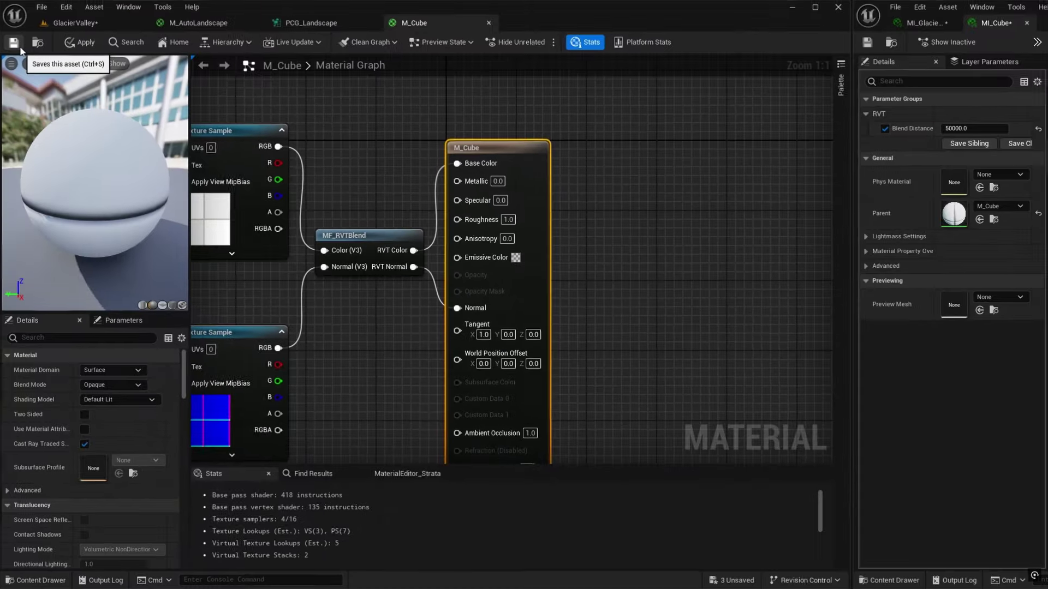
{"action": "key", "text": "ctrl+s"}
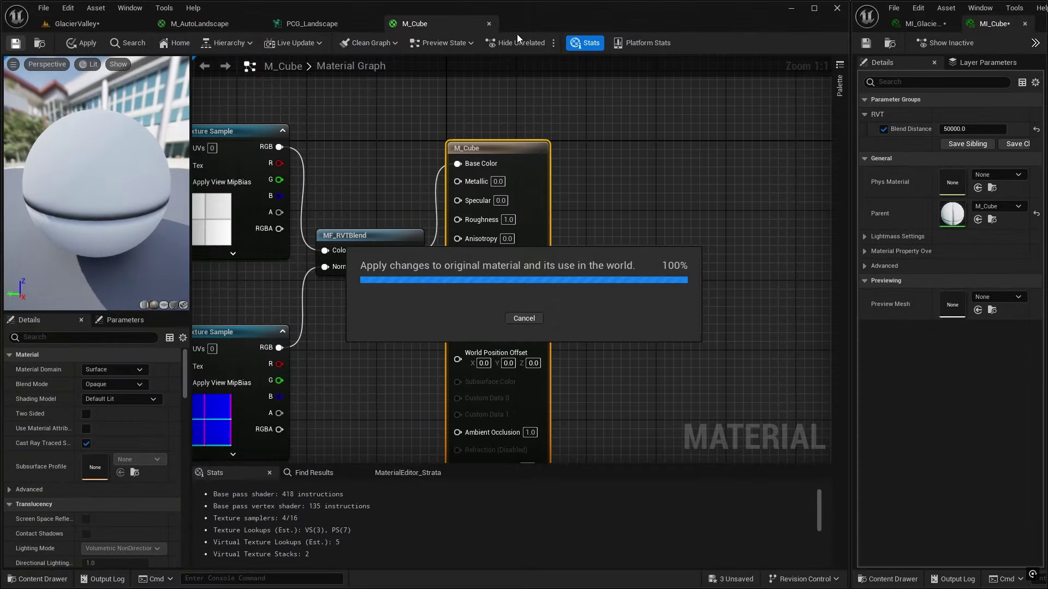
{"action": "left_click", "coordinate": [488, 23]}
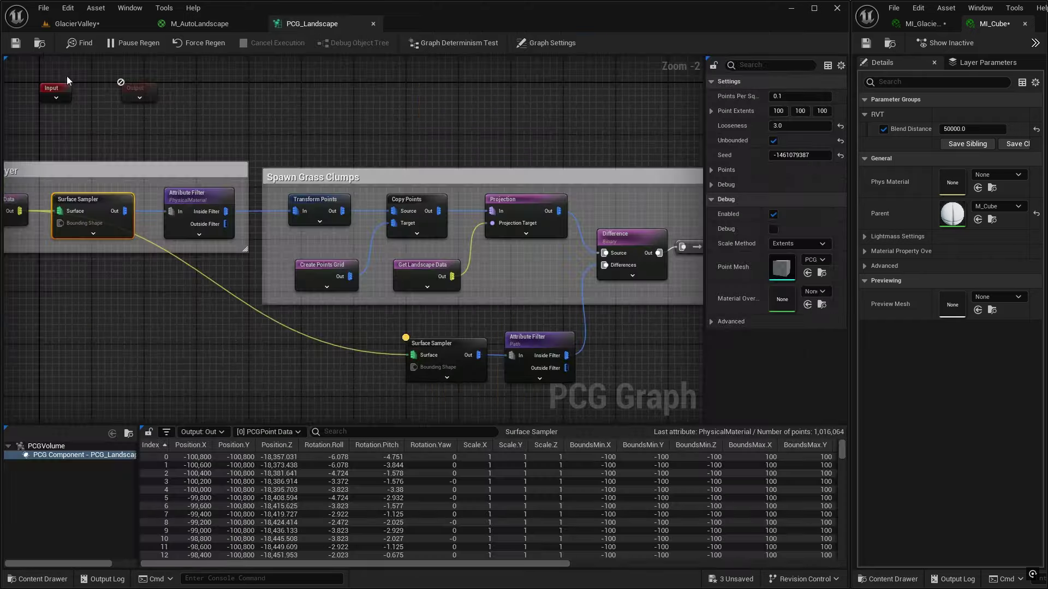
- Return to the GlacierValley level and fly the view toward the cube
{"action": "left_click", "coordinate": [79, 25]}
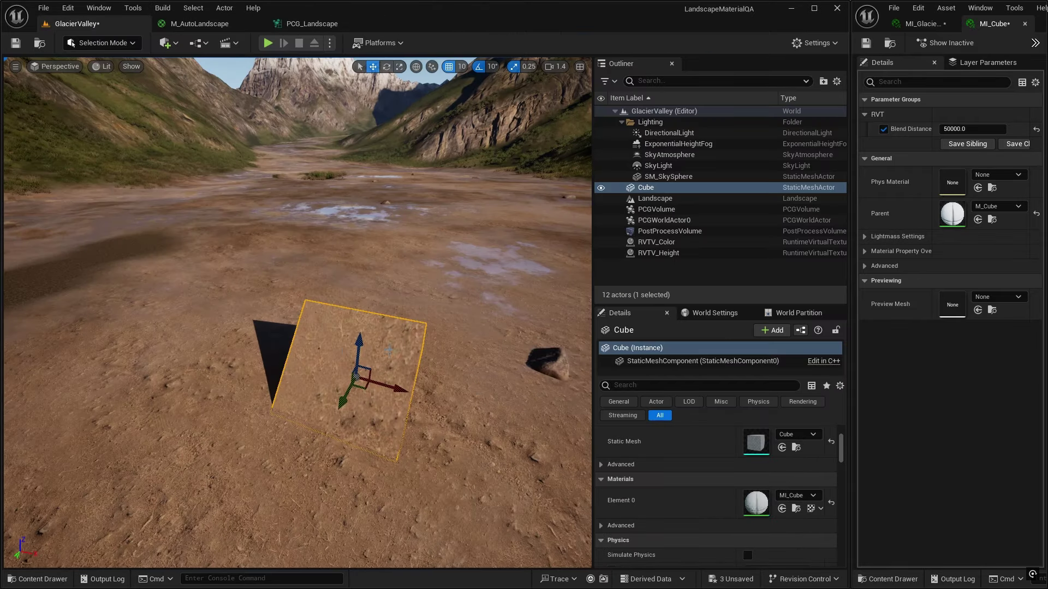
{"action": "key", "text": "Escape"}
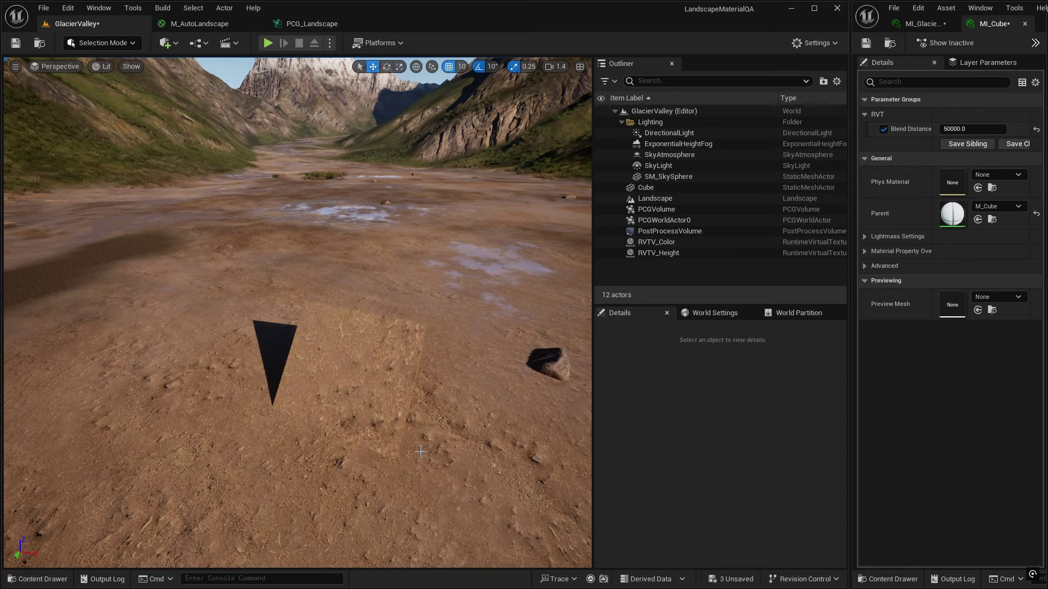
{"action": "right_click_drag", "start_coordinate": [420, 433], "coordinate": [465, 429]}
{"action": "key", "text": "w"}
- Rotate the Cube by -50 degrees and orbit around it to judge its ground blend
{"action": "left_click", "coordinate": [270, 390]}
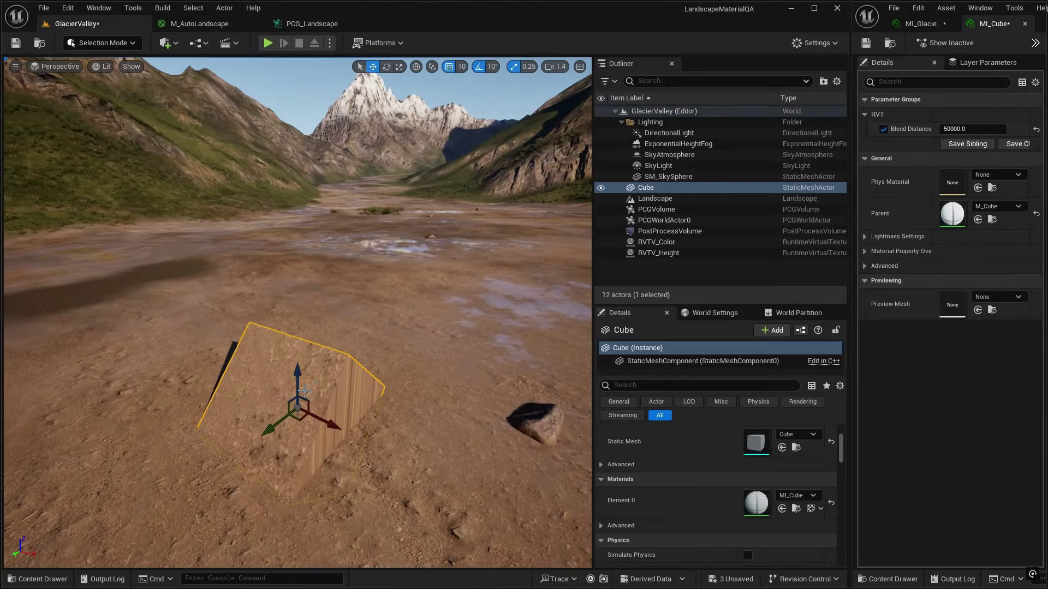
{"action": "key", "text": "e"}
{"action": "left_click_drag", "start_coordinate": [270, 390], "coordinate": [254, 426]}
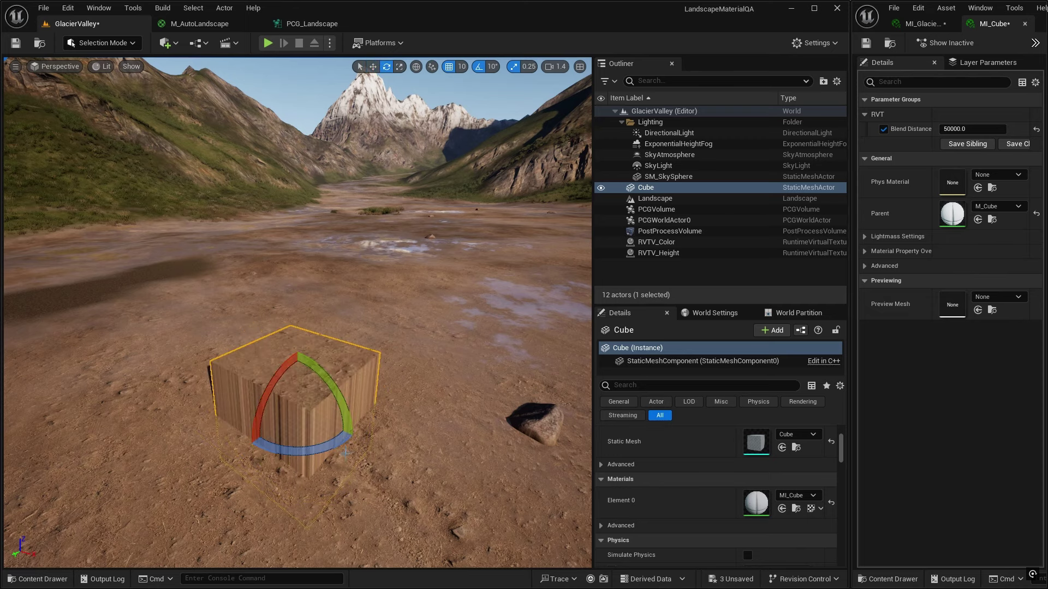
{"action": "key", "text": "w"}
{"action": "right_click_drag", "start_coordinate": [254, 427], "coordinate": [275, 426]}
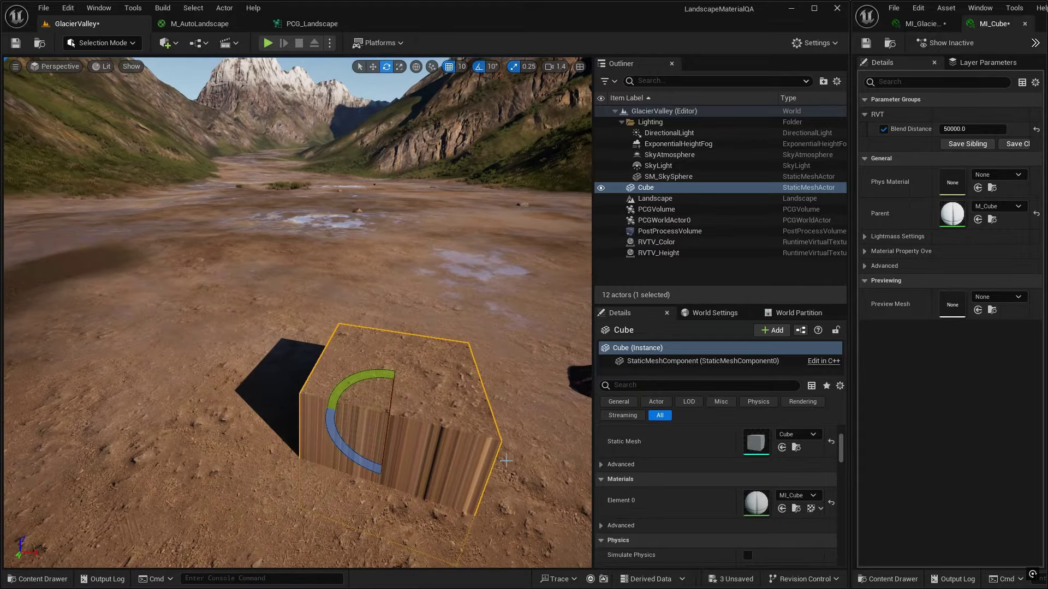
{"action": "right_click_drag", "start_coordinate": [468, 434], "coordinate": [332, 354]}
{"action": "key", "text": "Escape"}
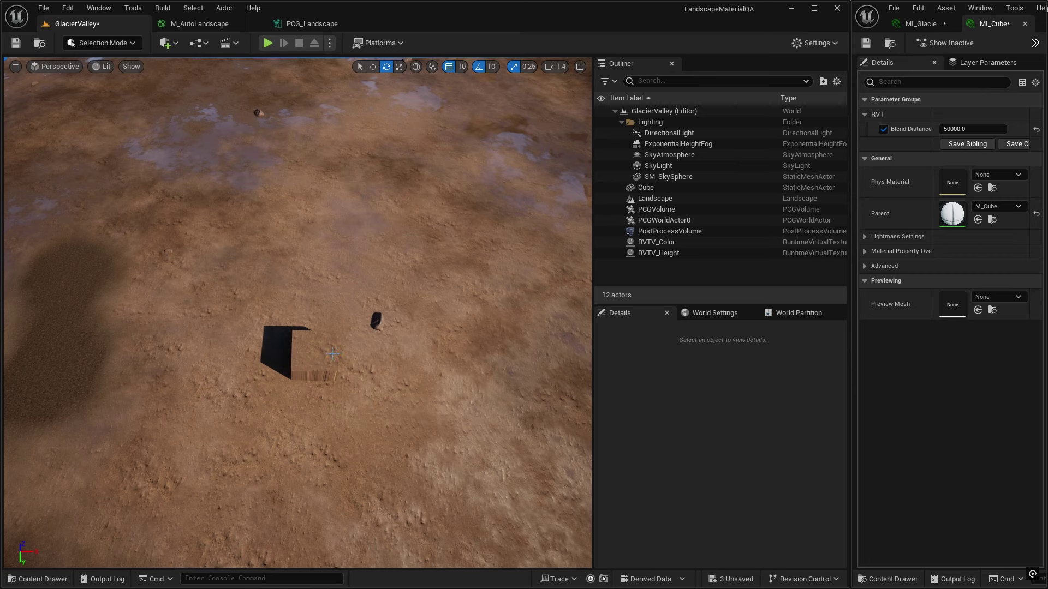